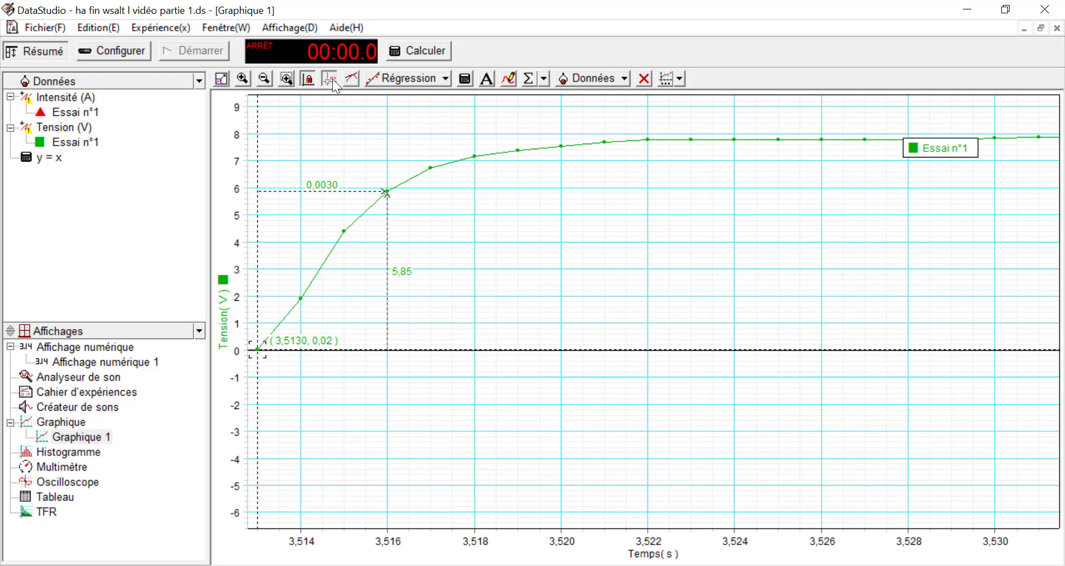
Remove the coordinate measuring tool from the voltage graph and scale the graph to fit all the data.
{"action": "left_click", "coordinate": [331, 81]}
{"action": "left_click", "coordinate": [330, 79]}
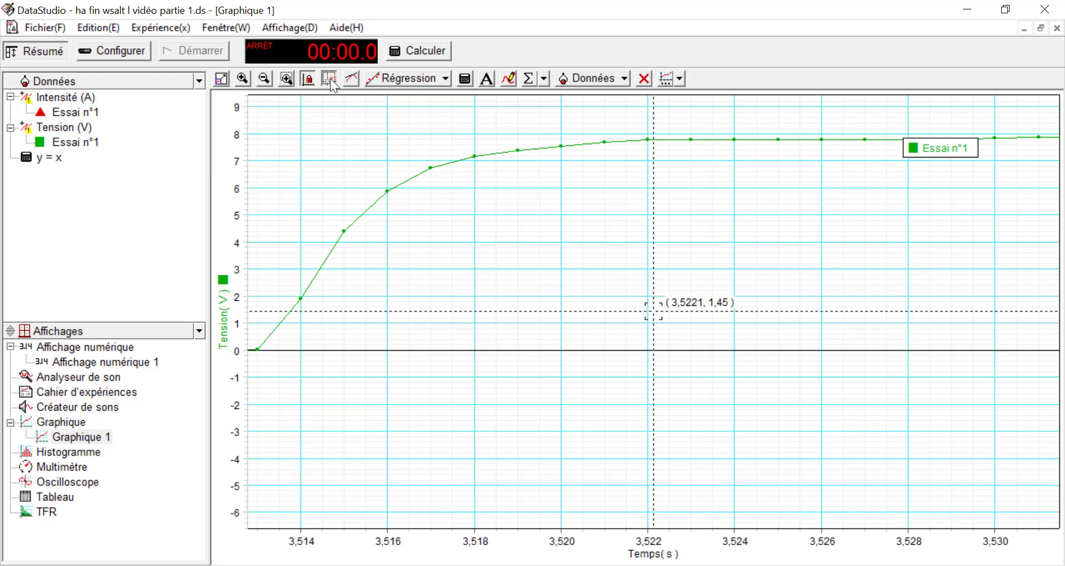
{"action": "left_click", "coordinate": [330, 78]}
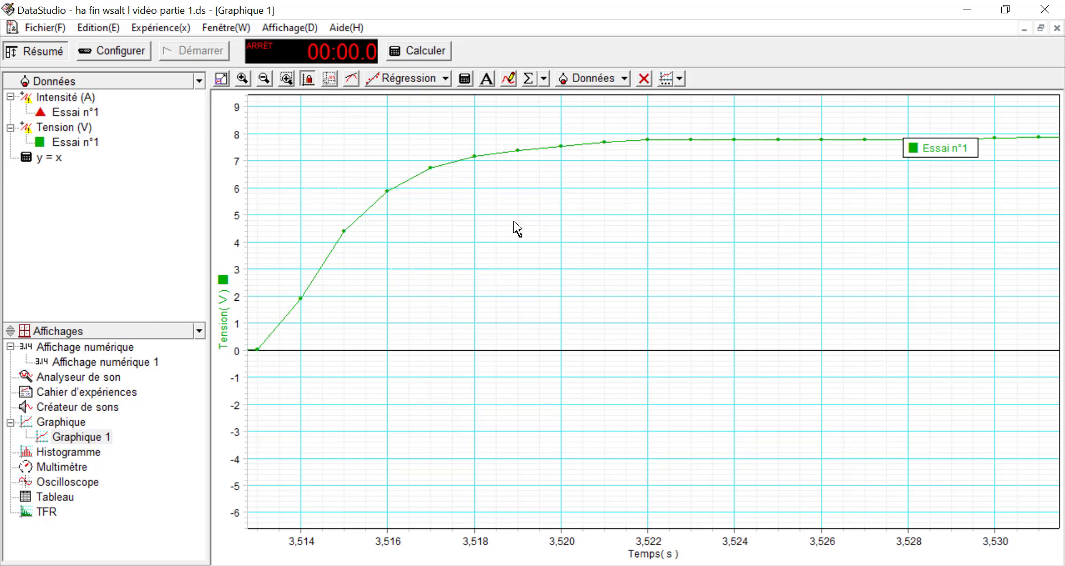
{"action": "left_click", "coordinate": [222, 79]}
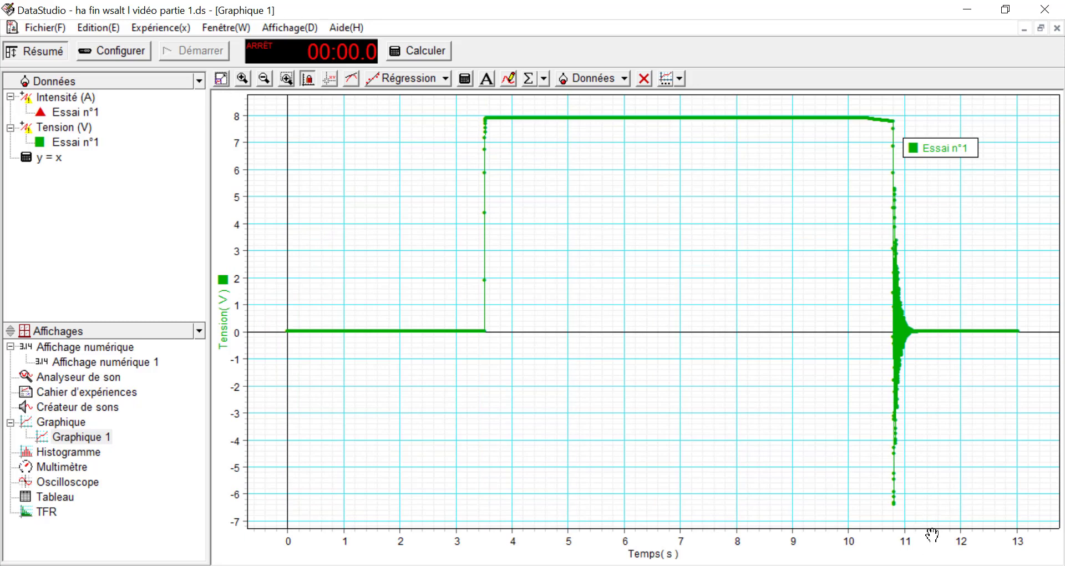
Shift and stretch the graph's time axis to show the first damped oscillations, from about 10,795 to 10,850 s.
{"action": "left_click_drag", "start_coordinate": [933, 535], "coordinate": [338, 528]}
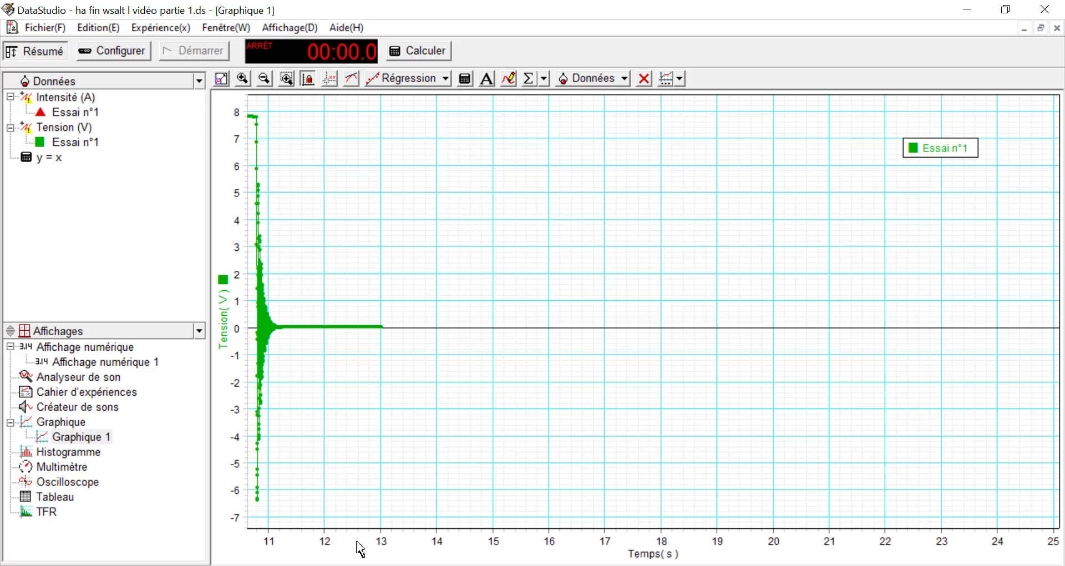
{"action": "left_click_drag", "start_coordinate": [328, 539], "coordinate": [893, 538]}
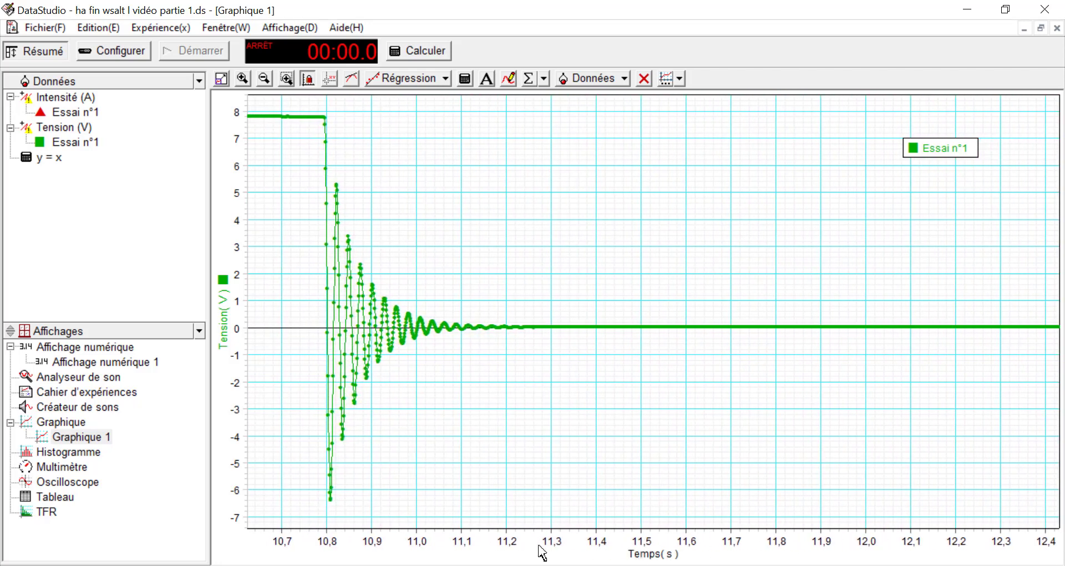
{"action": "left_click_drag", "start_coordinate": [509, 539], "coordinate": [638, 544]}
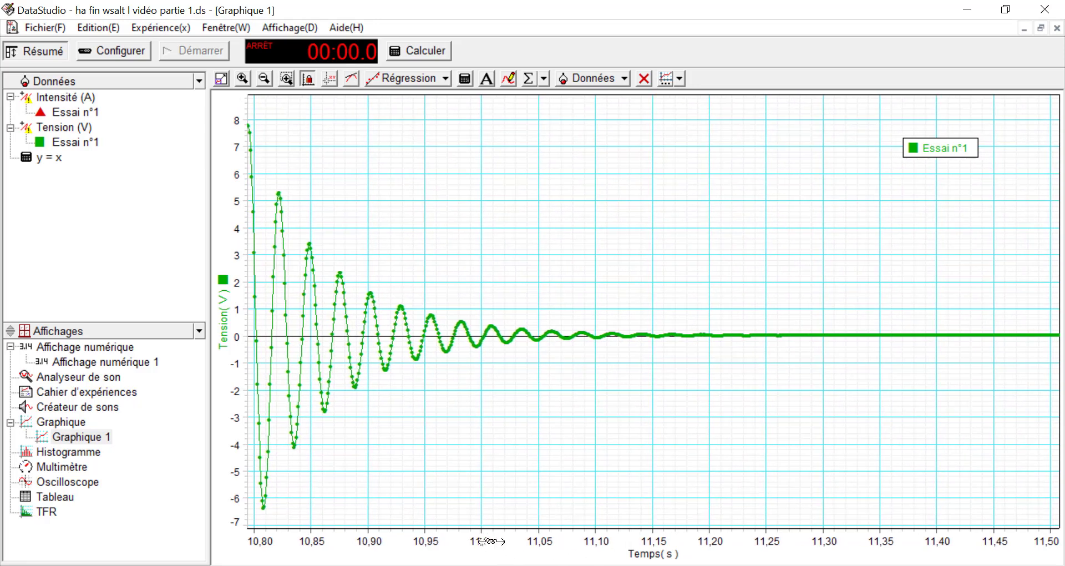
{"action": "left_click_drag", "start_coordinate": [488, 541], "coordinate": [857, 559]}
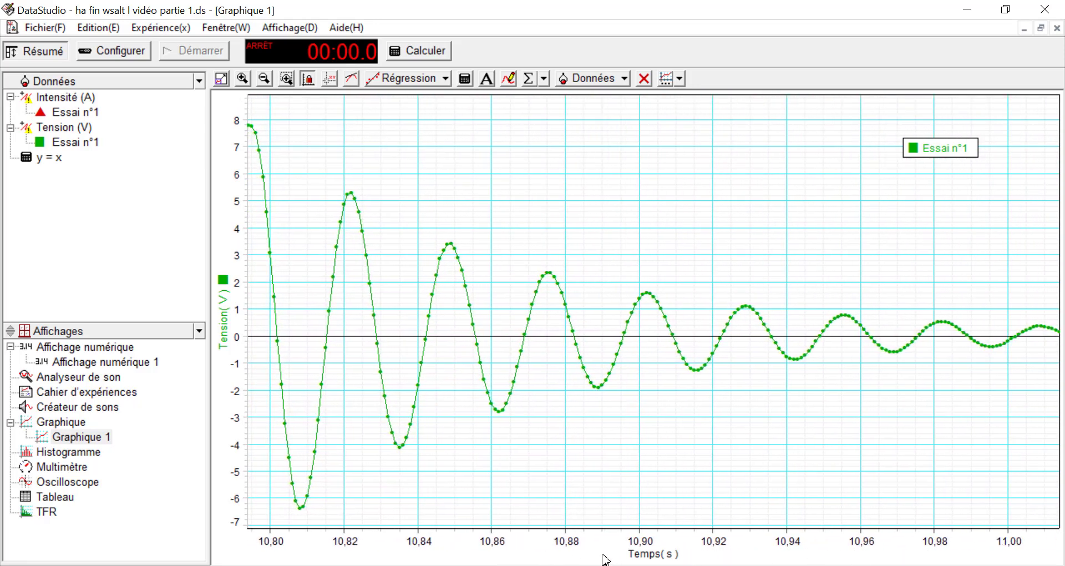
{"action": "left_click_drag", "start_coordinate": [566, 541], "coordinate": [865, 538]}
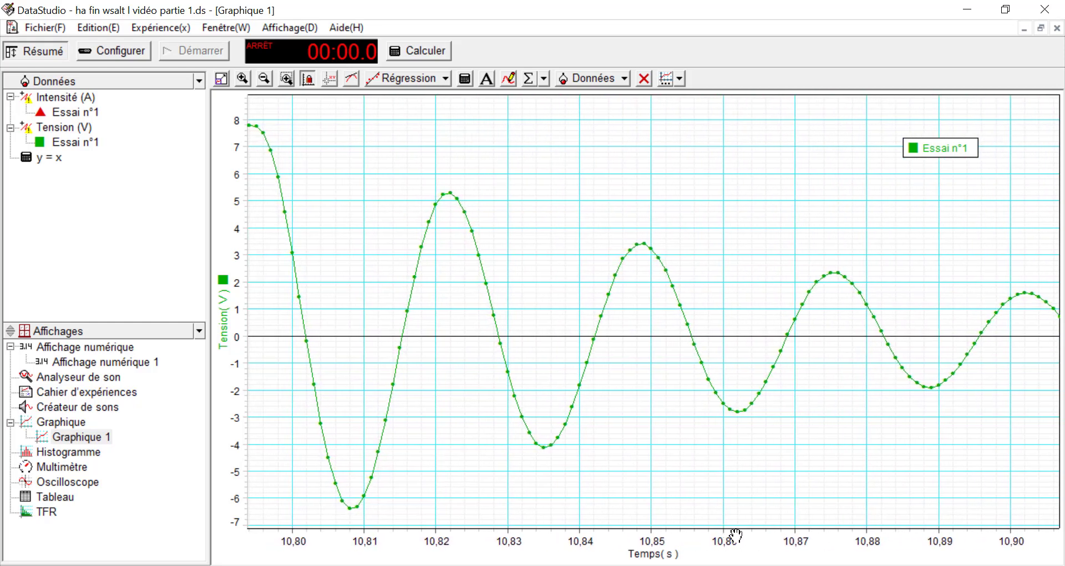
{"action": "mouse_move", "coordinate": [735, 534]}
{"action": "left_mouse_down"}
{"action": "mouse_move", "coordinate": [751, 528]}
{"action": "mouse_move", "coordinate": [740, 531]}
{"action": "left_mouse_up"}
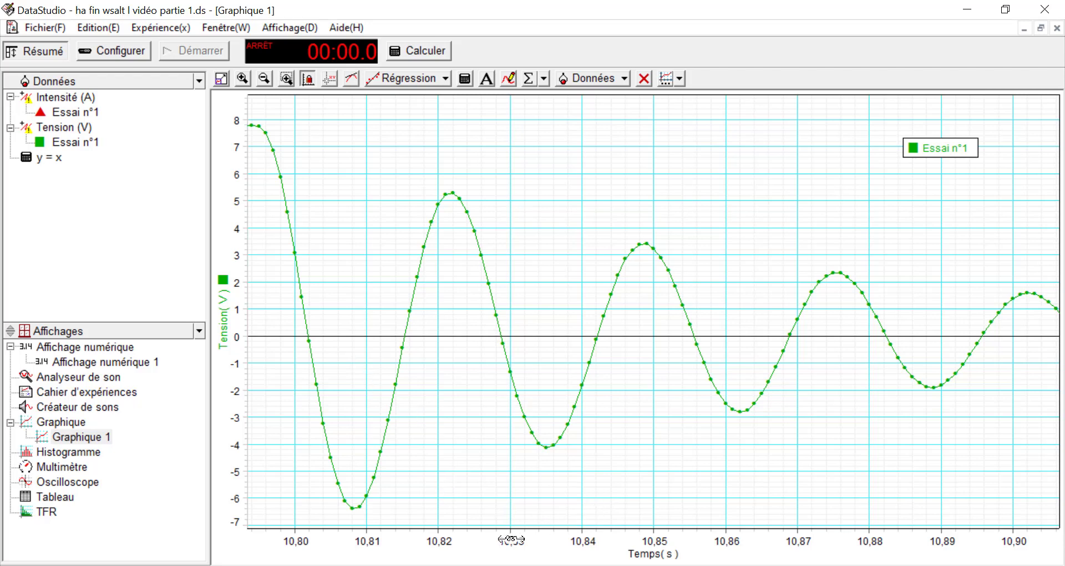
{"action": "left_click_drag", "start_coordinate": [507, 537], "coordinate": [733, 534]}
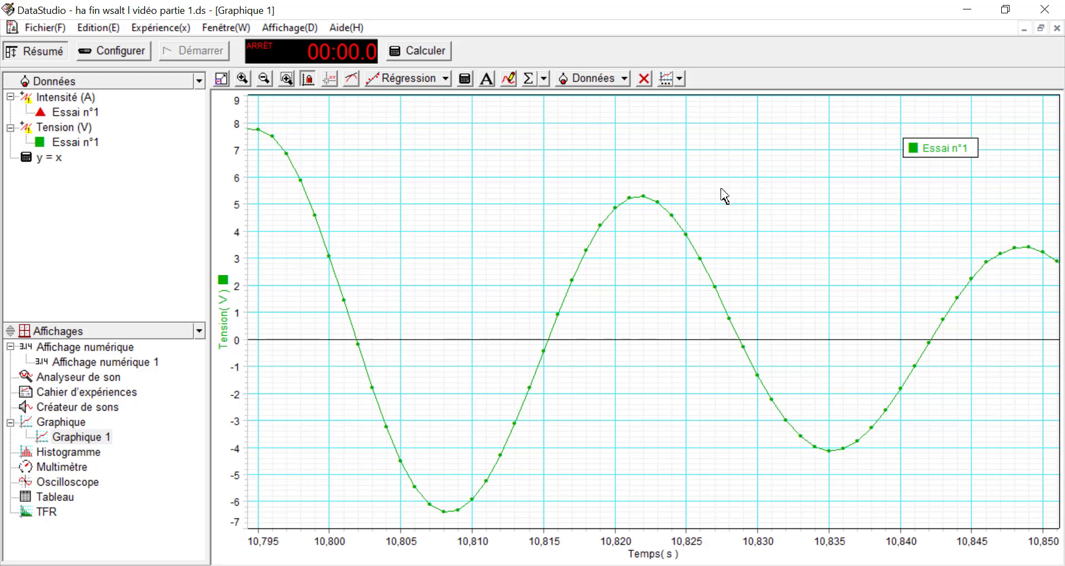
Measure the time interval from 10,7950 s on the zero line to the next positive voltage peak, then remove the measuring tool.
{"action": "left_click", "coordinate": [330, 79]}
{"action": "left_click_drag", "start_coordinate": [650, 311], "coordinate": [258, 337]}
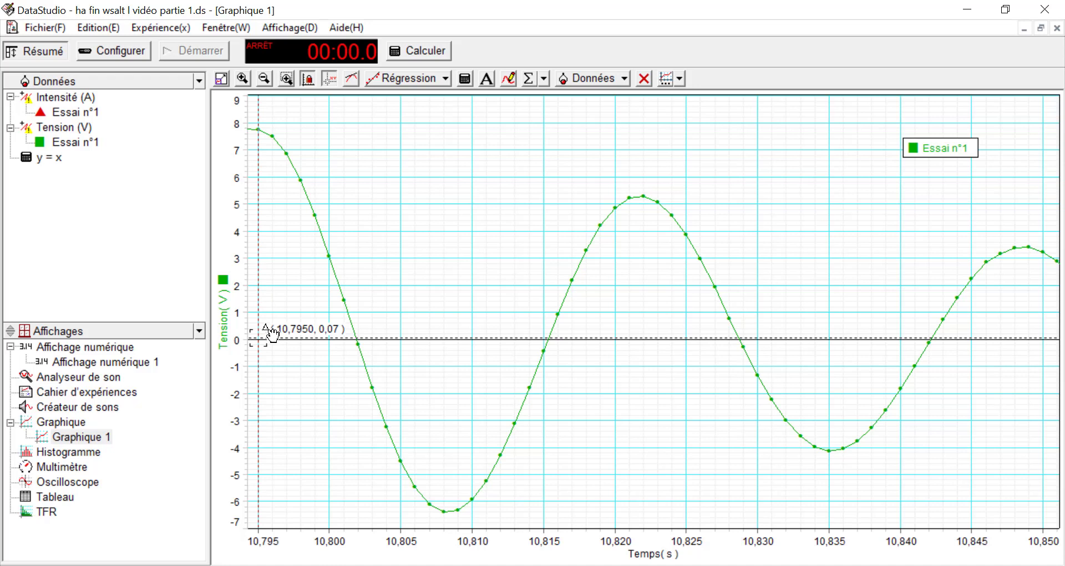
{"action": "left_click_drag", "start_coordinate": [272, 333], "coordinate": [258, 339]}
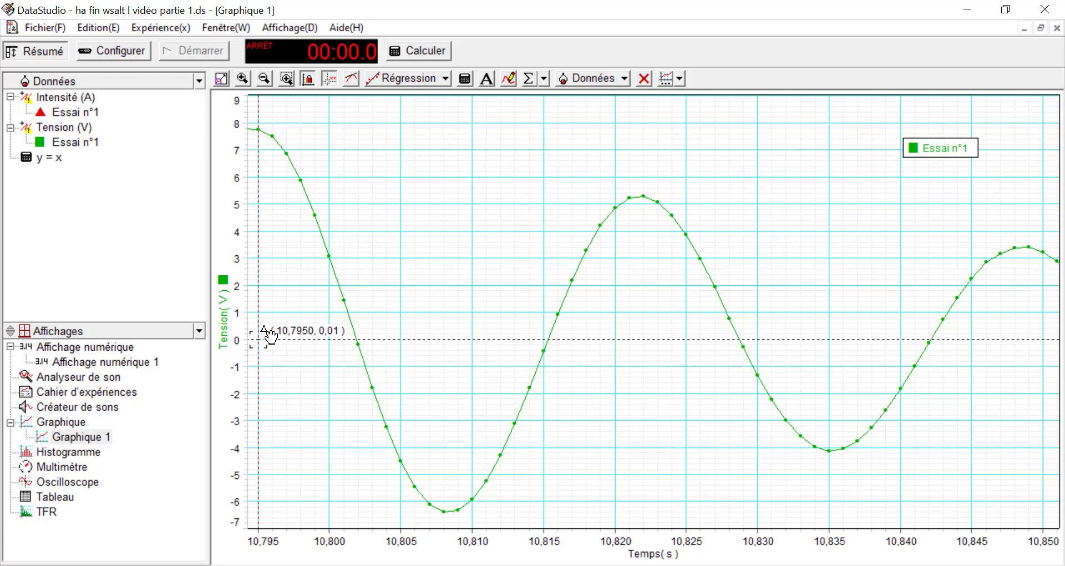
{"action": "left_click_drag", "start_coordinate": [269, 334], "coordinate": [643, 197]}
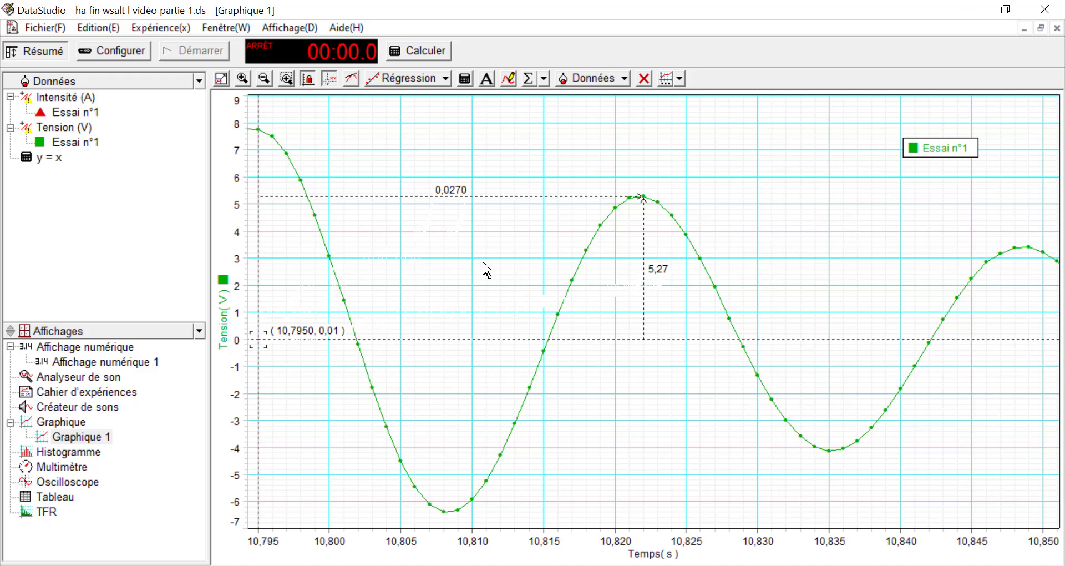
{"action": "left_click", "coordinate": [331, 81]}
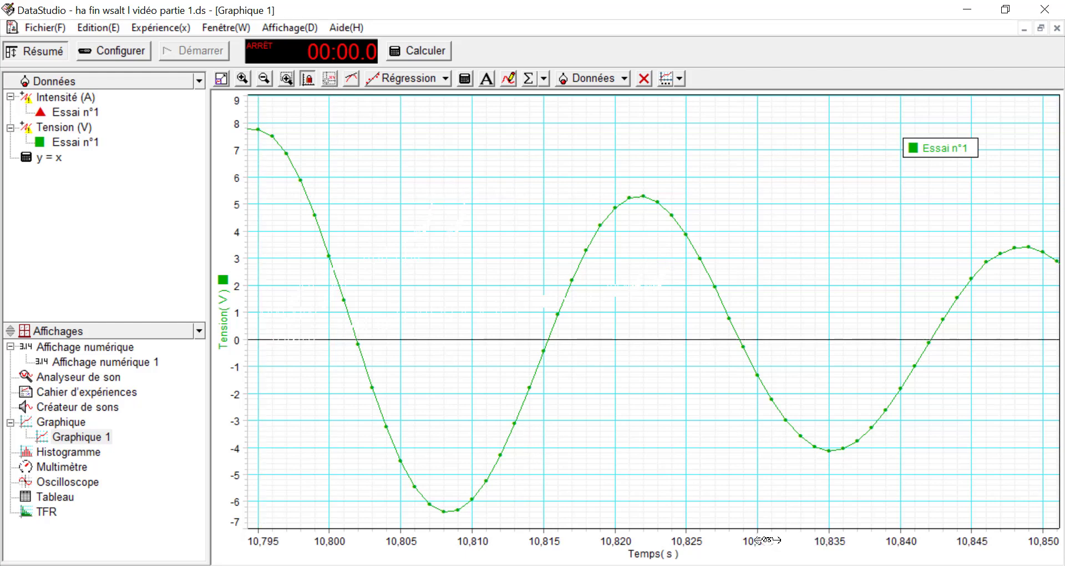
Open the calculator and change its definition to Ee = 0,5*x.
{"action": "left_click_drag", "start_coordinate": [767, 540], "coordinate": [704, 540]}
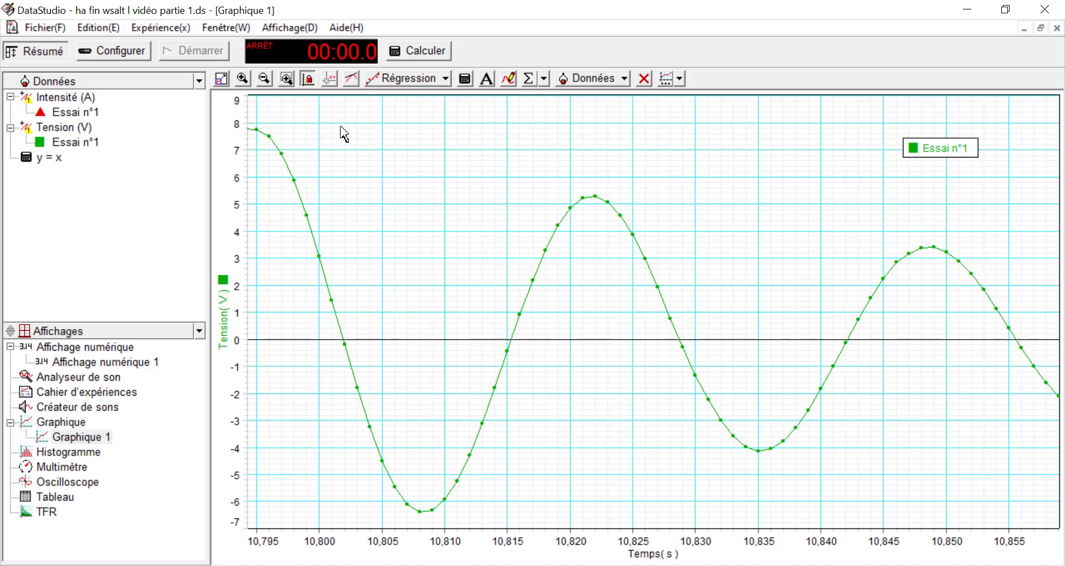
{"action": "left_click", "coordinate": [425, 50]}
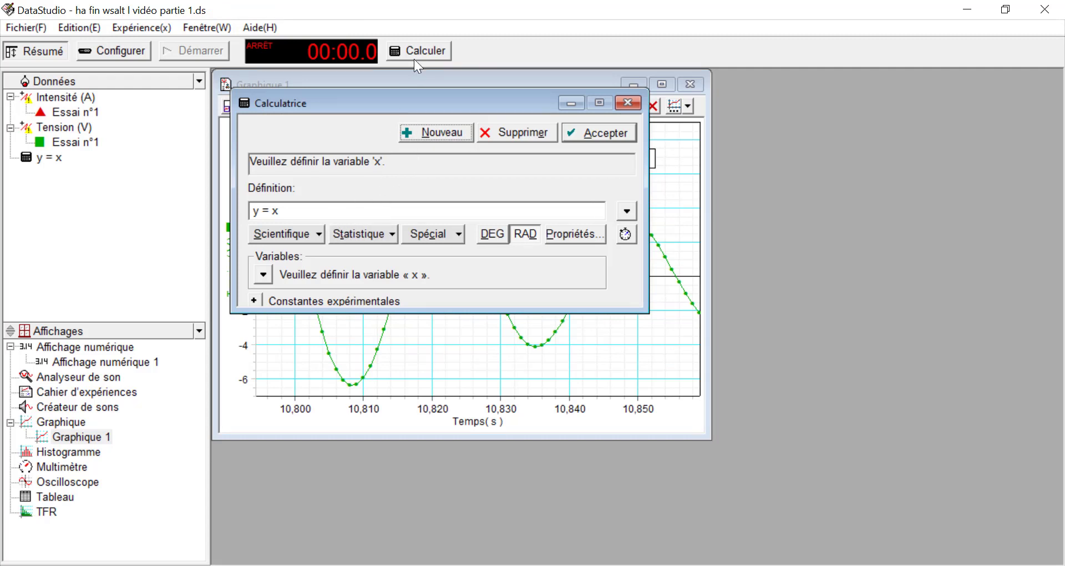
{"action": "left_click_drag", "start_coordinate": [473, 98], "coordinate": [471, 92]}
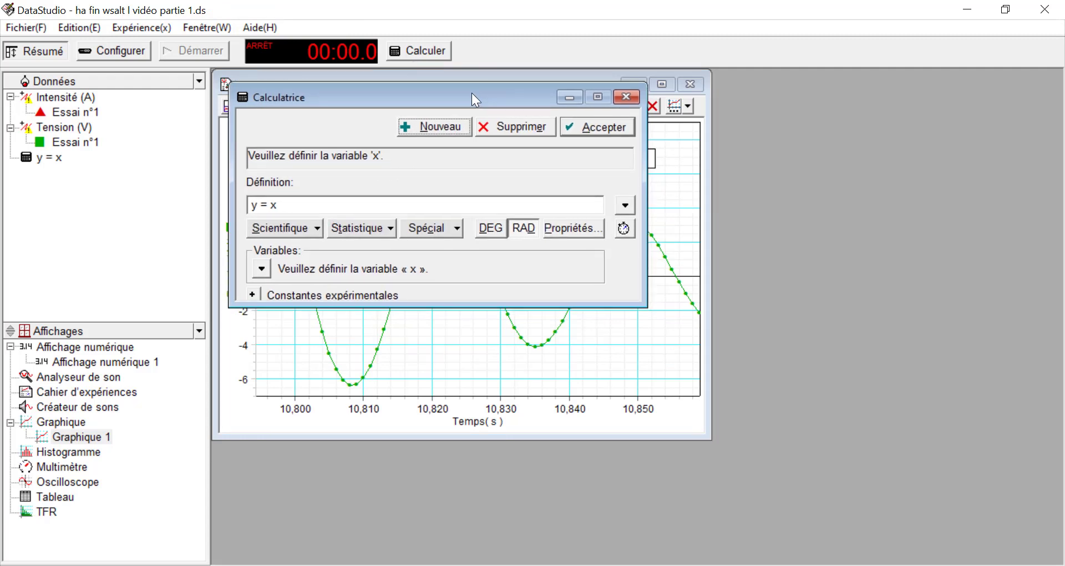
{"action": "left_click", "coordinate": [259, 202]}
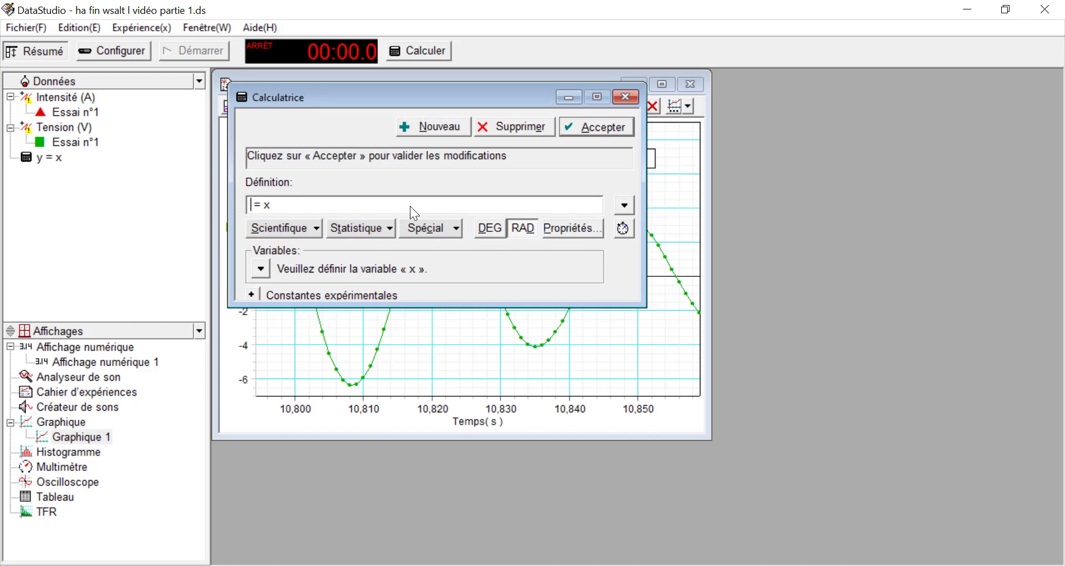
{"action": "key", "text": "BackSpace"}
{"action": "type", "text": "Ee"}
Create and accept an experimental constant C with value 0,0000168, unit F and comment "capacité du condensateur".
{"action": "left_click", "coordinate": [252, 294]}
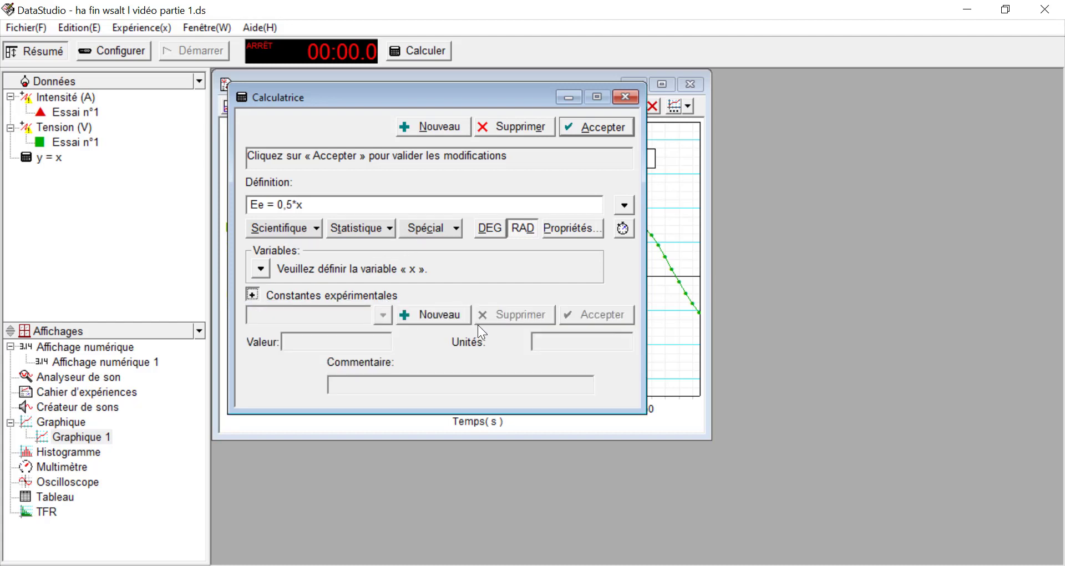
{"action": "left_click", "coordinate": [428, 315]}
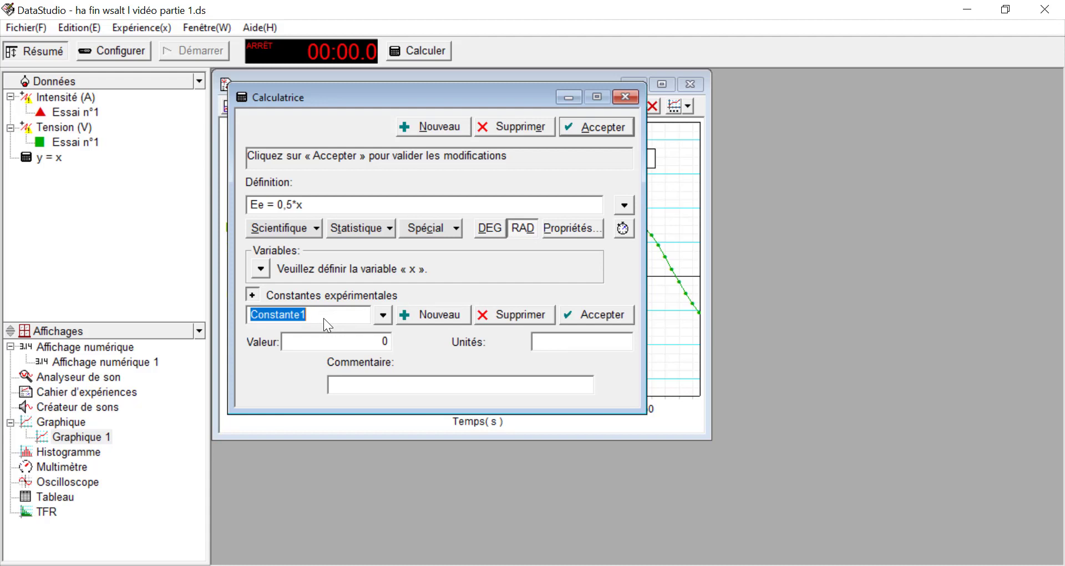
{"action": "type", "text": "C"}
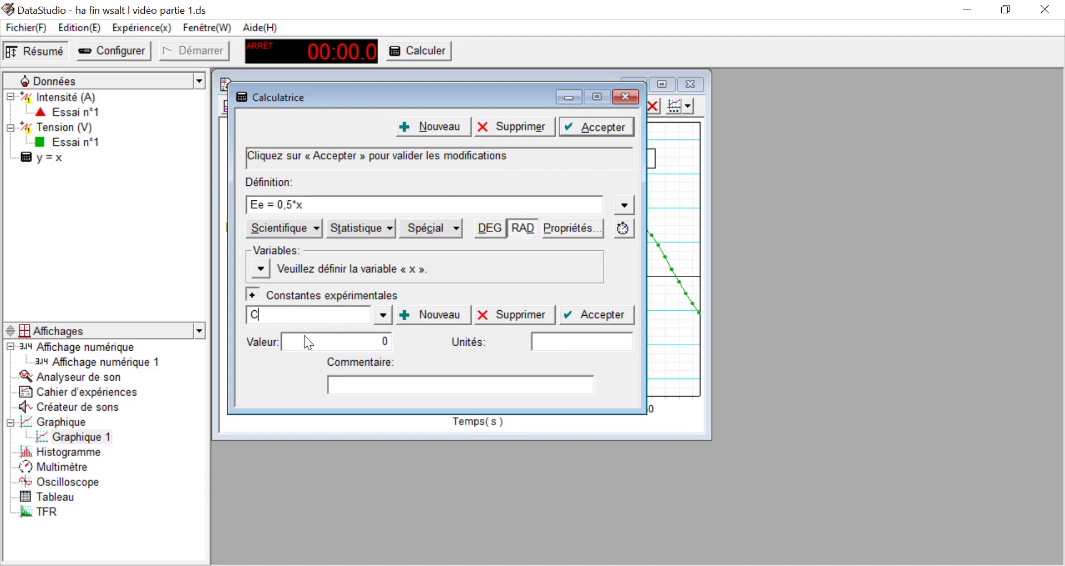
{"action": "left_click", "coordinate": [367, 347]}
{"action": "type", "text": "68"}
{"action": "left_click", "coordinate": [438, 385]}
{"action": "type", "text": "ca"}
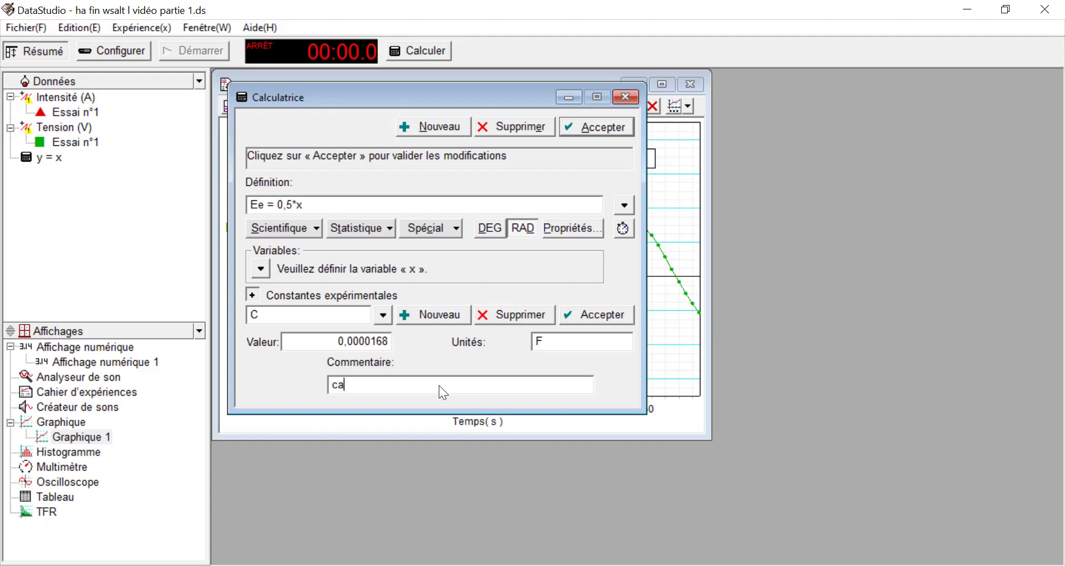
{"action": "type", "text": "pacité du condensateur"}
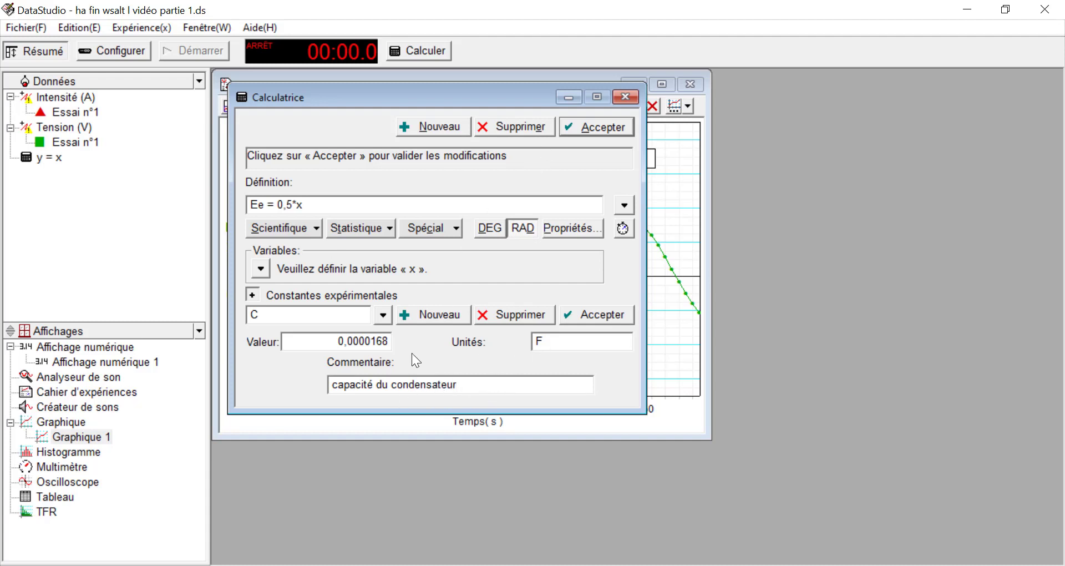
{"action": "left_click_drag", "start_coordinate": [479, 378], "coordinate": [376, 380]}
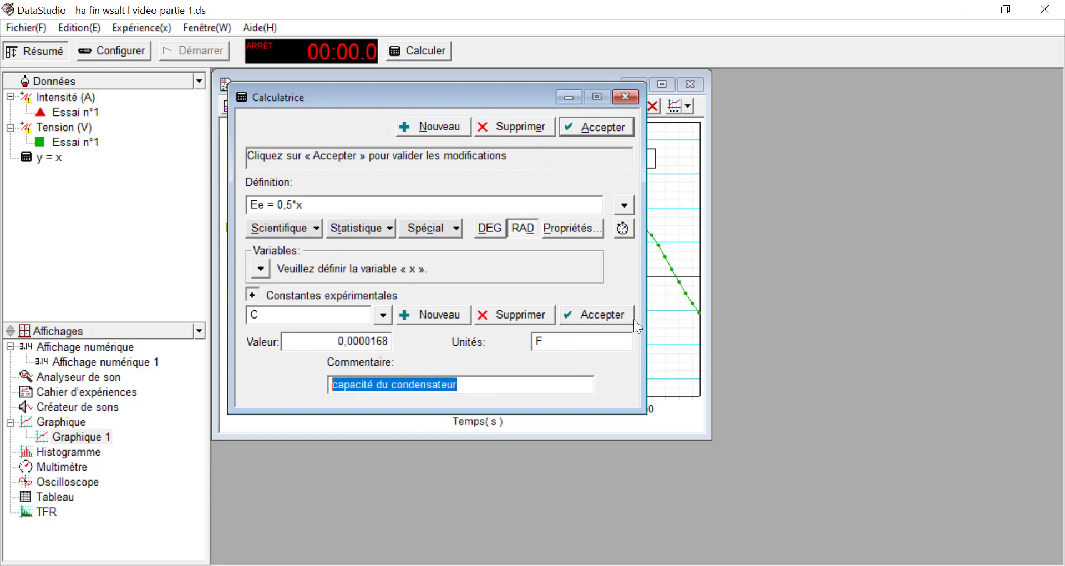
{"action": "left_click", "coordinate": [615, 318]}
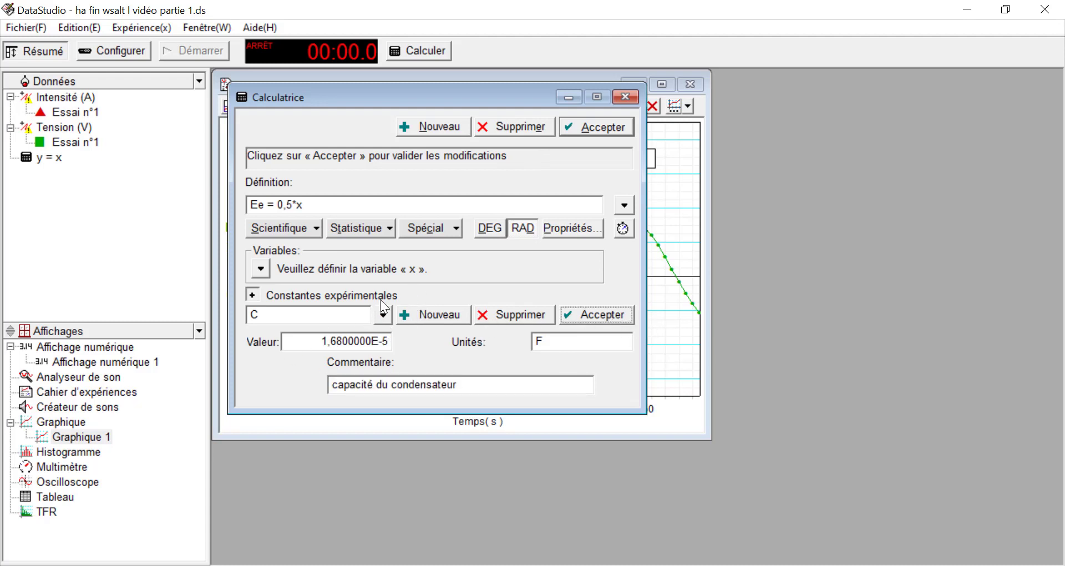
Create and accept an experimental constant L with value 1,1, unit H and comment "inductance de la bobine".
{"action": "left_click", "coordinate": [433, 314]}
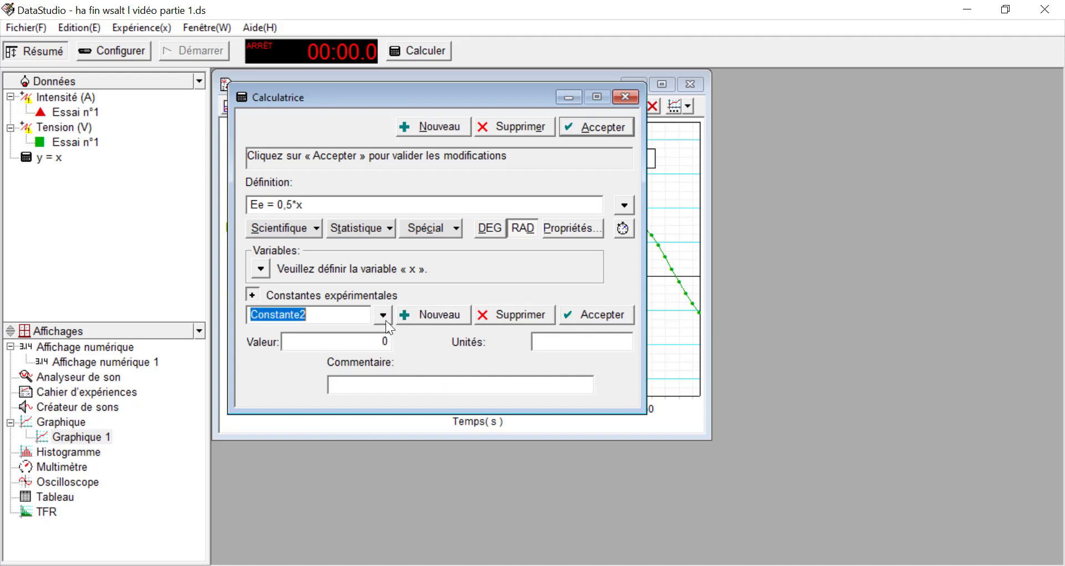
{"action": "type", "text": "L"}
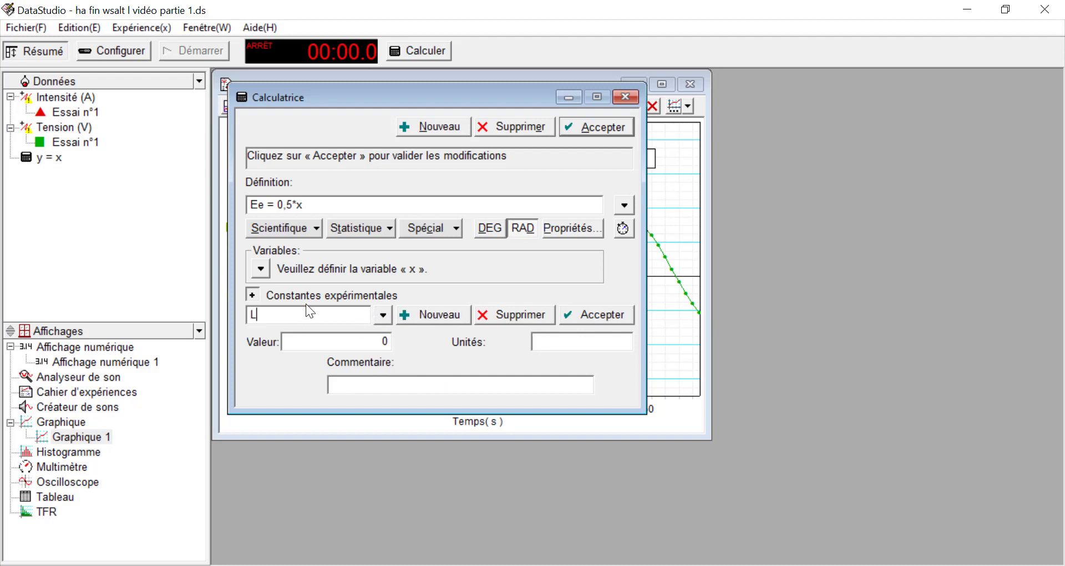
{"action": "left_click", "coordinate": [362, 343]}
{"action": "type", "text": "1,1"}
{"action": "left_click", "coordinate": [557, 340]}
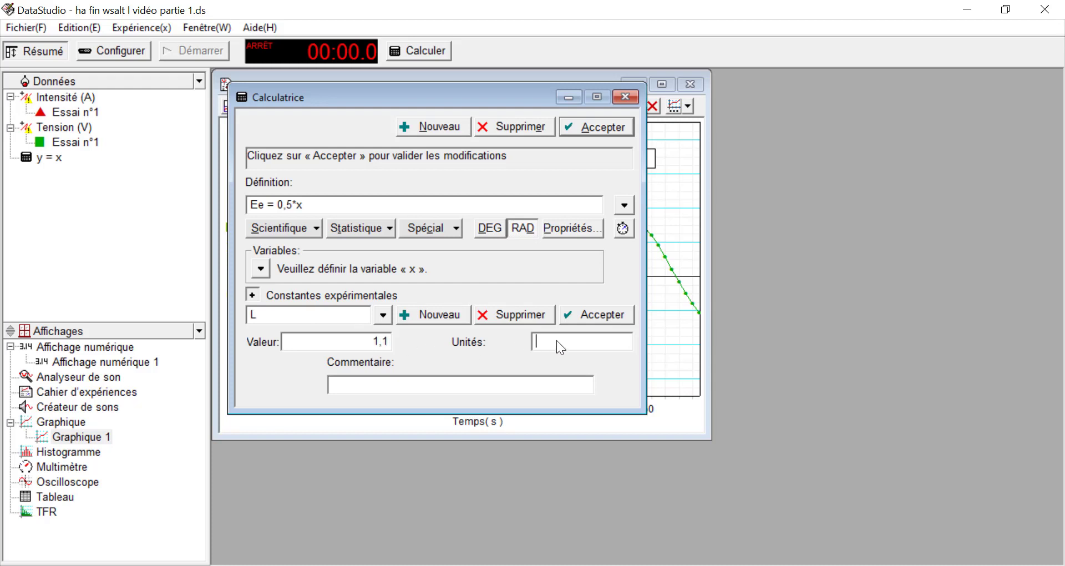
{"action": "left_click", "coordinate": [471, 378]}
{"action": "type", "text": "inductance de l"}
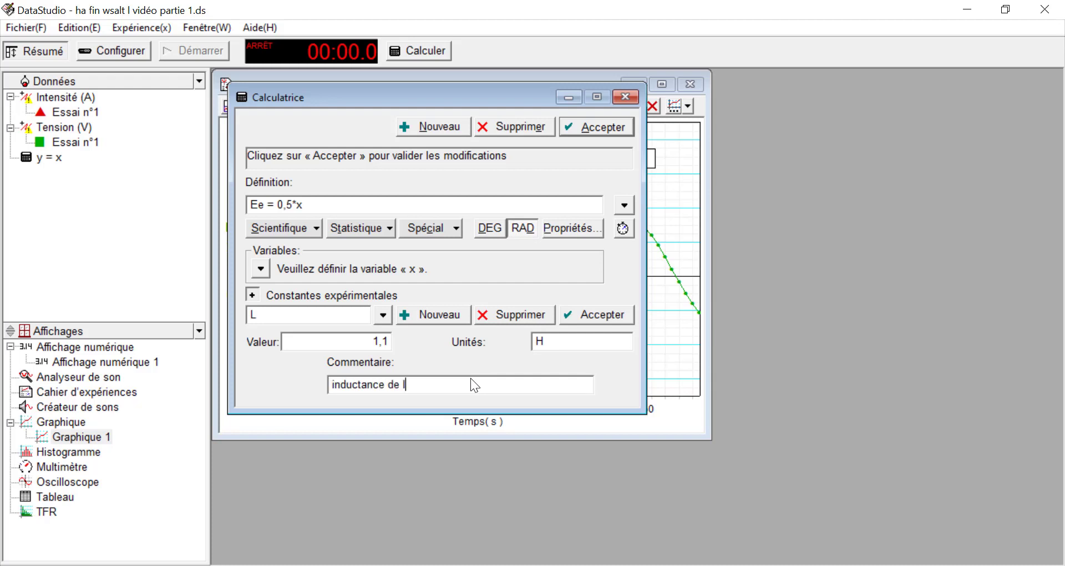
{"action": "type", "text": "a bobine"}
{"action": "left_click", "coordinate": [581, 318]}
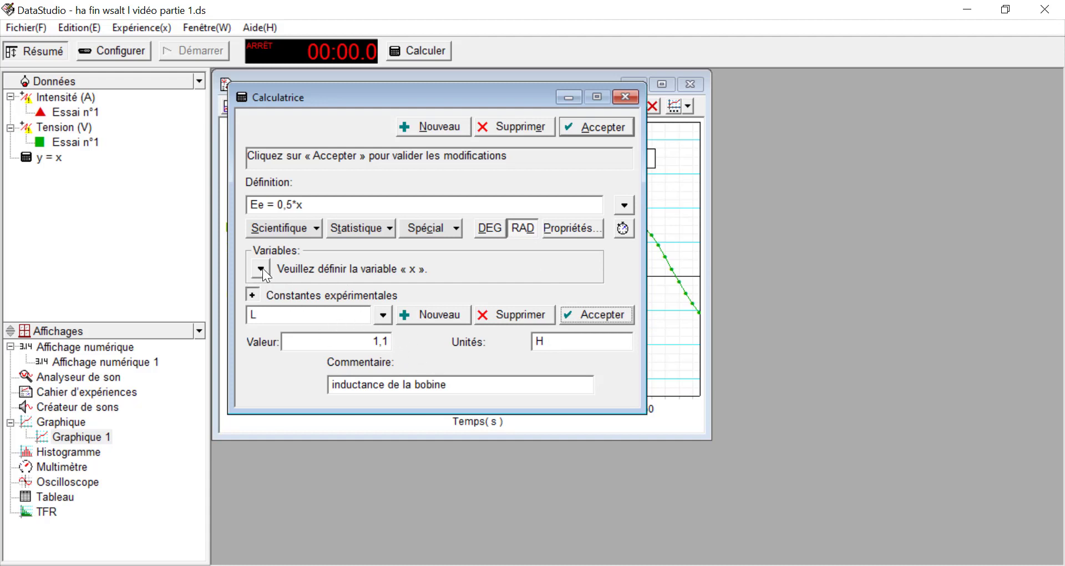
Change the calculation's definition to Ee = 0,5*C*uc and accept it, with C taken from the experimental constants.
{"action": "left_click", "coordinate": [312, 205]}
{"action": "left_click", "coordinate": [264, 272]}
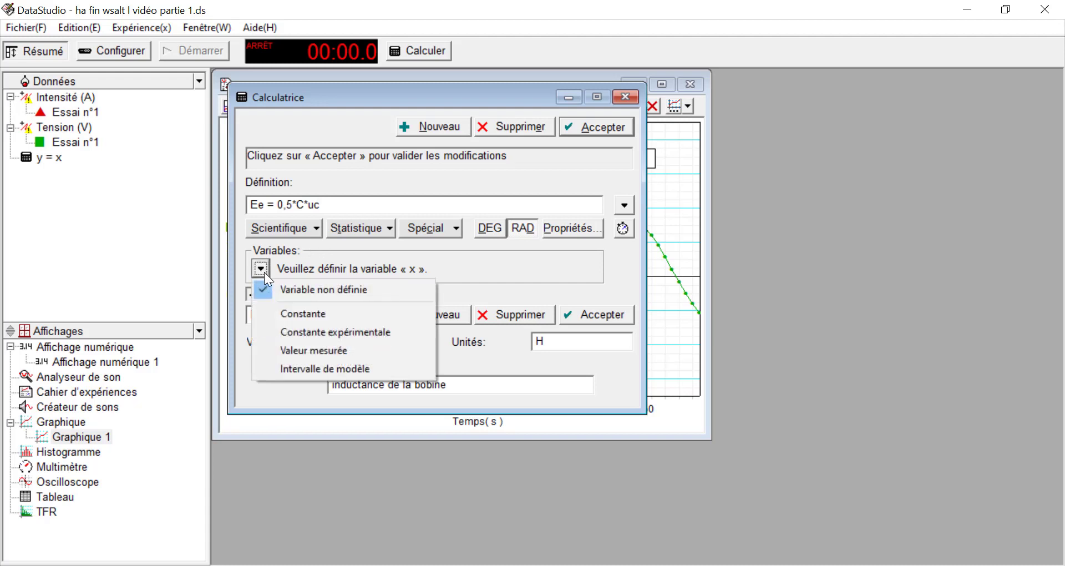
{"action": "left_click", "coordinate": [306, 290]}
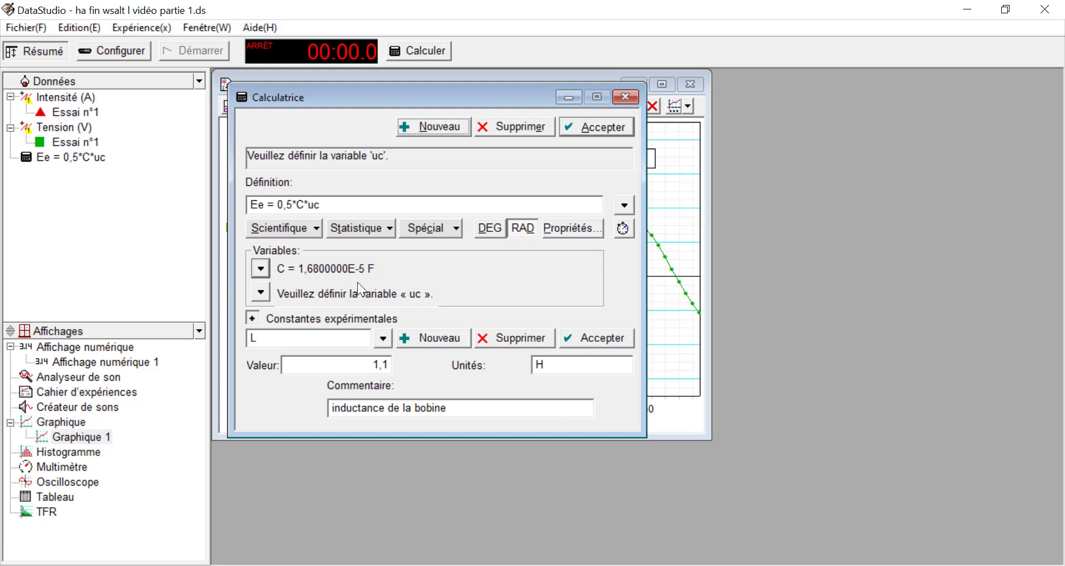
{"action": "left_click", "coordinate": [264, 271]}
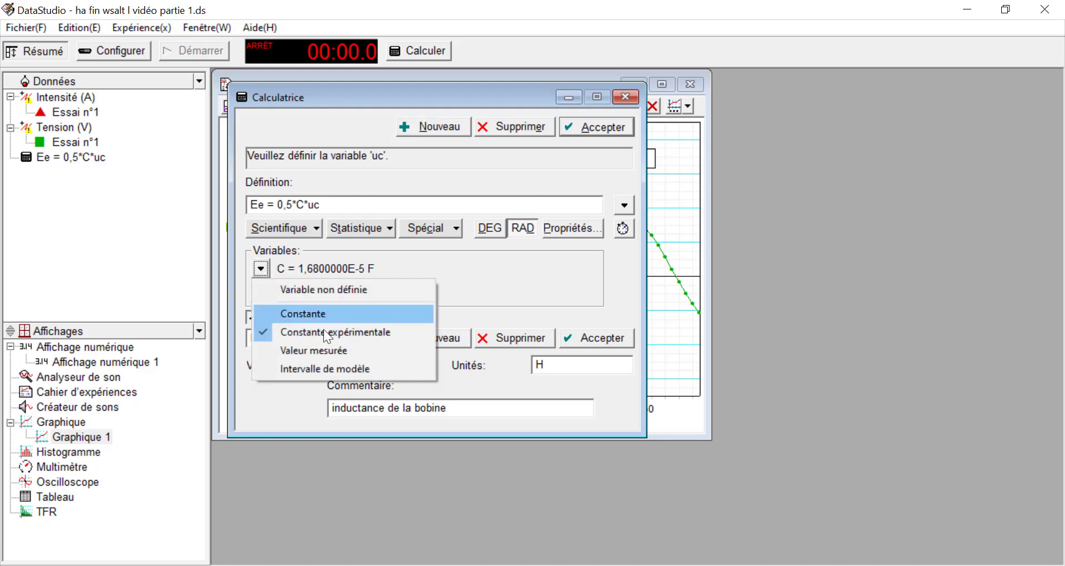
{"action": "left_click", "coordinate": [255, 266]}
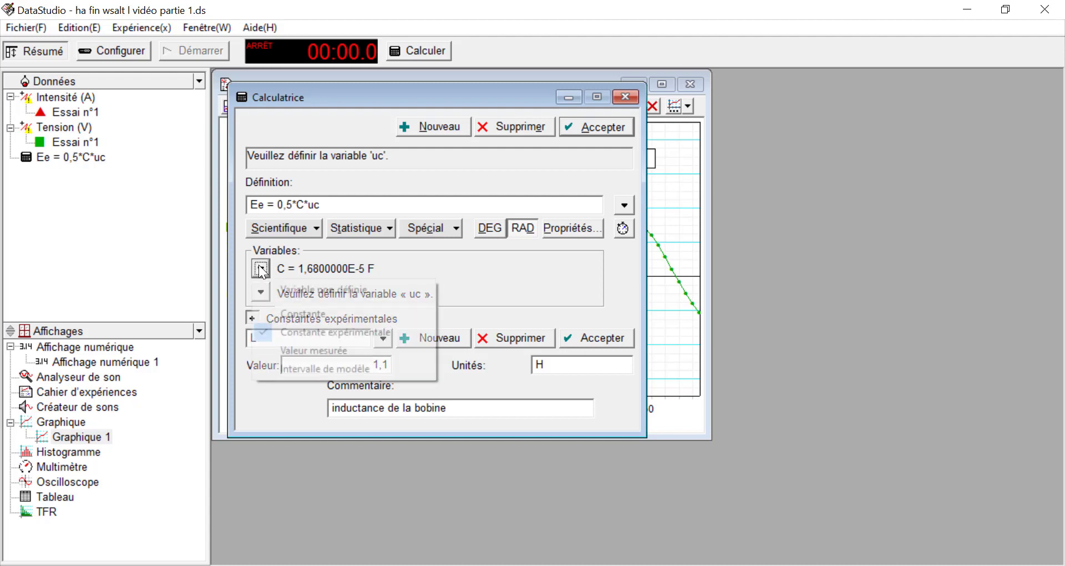
{"action": "left_click", "coordinate": [307, 268]}
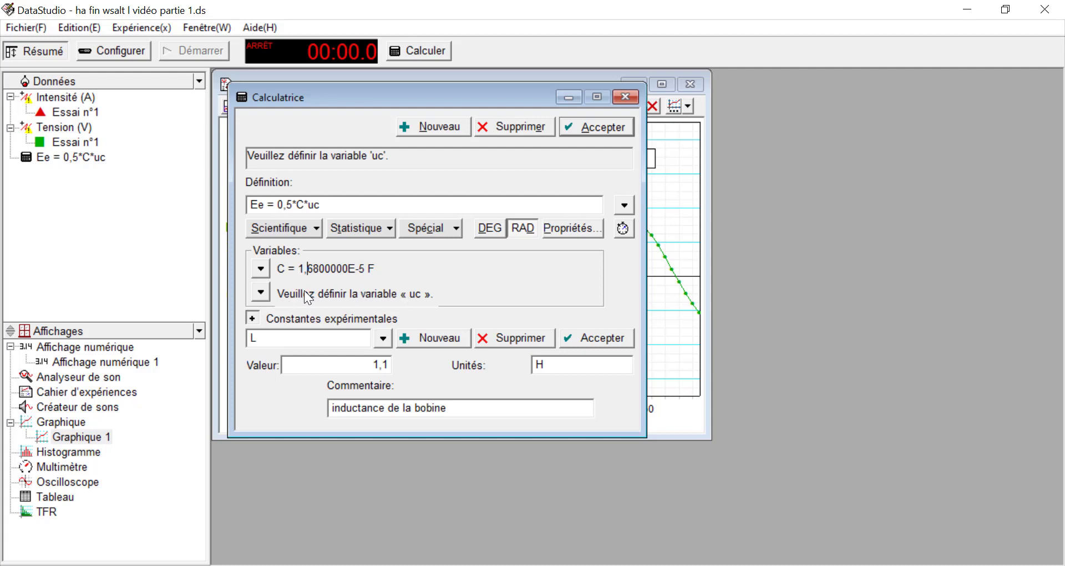
Define the variable uc as measured data from Tension (V), Essai n°1, using only that single run.
{"action": "left_click", "coordinate": [260, 293]}
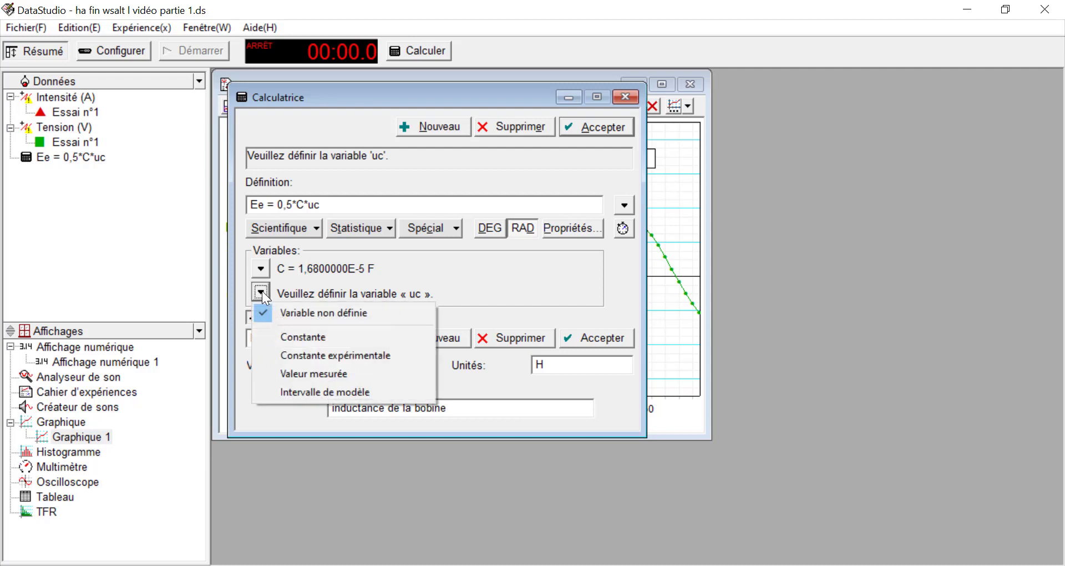
{"action": "left_click", "coordinate": [296, 373]}
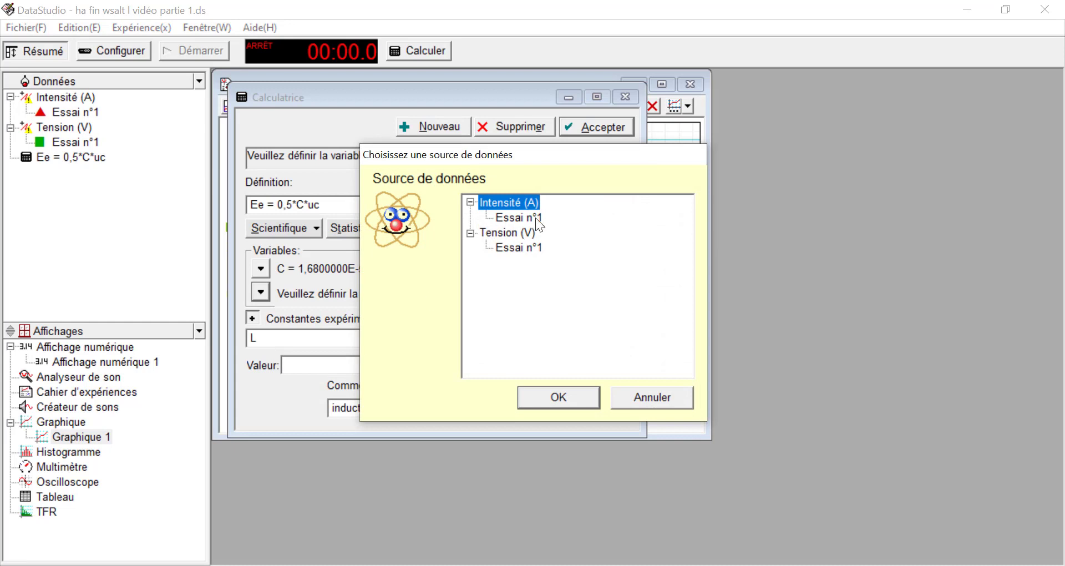
{"action": "left_click", "coordinate": [505, 236]}
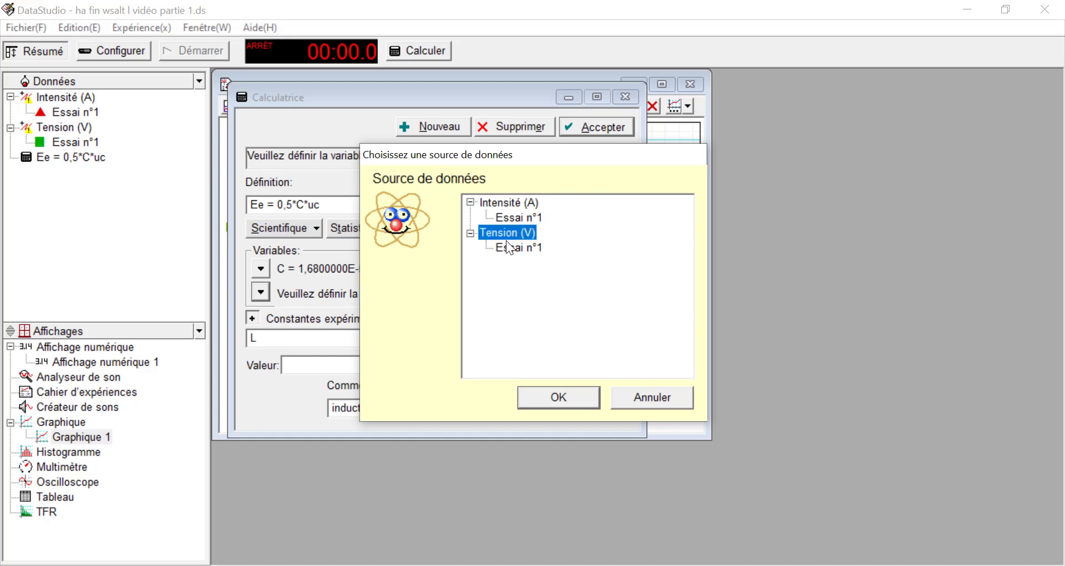
{"action": "left_click", "coordinate": [508, 248]}
{"action": "left_click", "coordinate": [560, 397]}
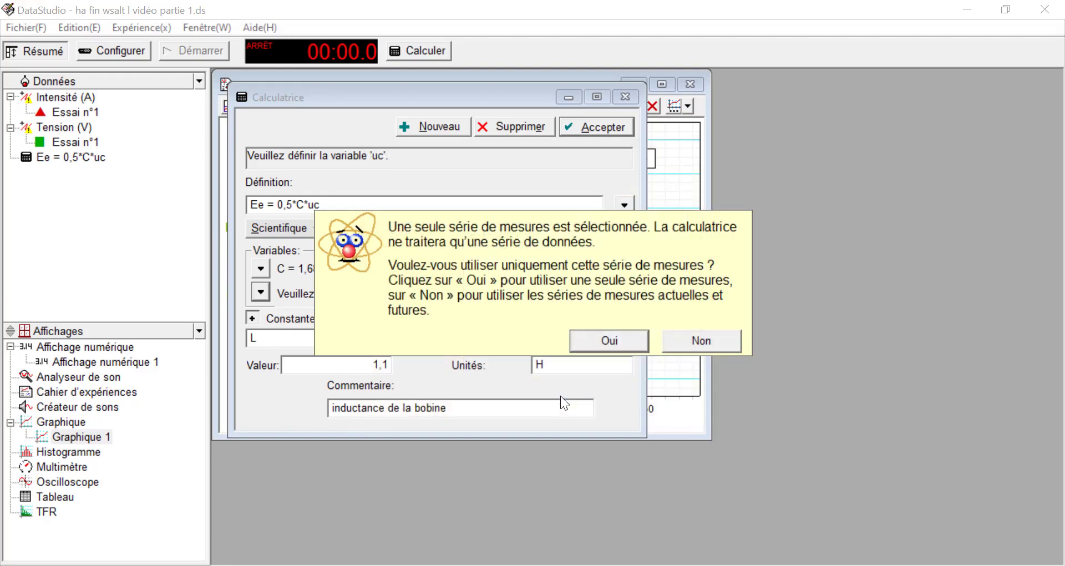
{"action": "left_click", "coordinate": [598, 340]}
Change the definition to Ee = 0,5*C*uc^2, accept it and close the calculator.
{"action": "left_click", "coordinate": [336, 206]}
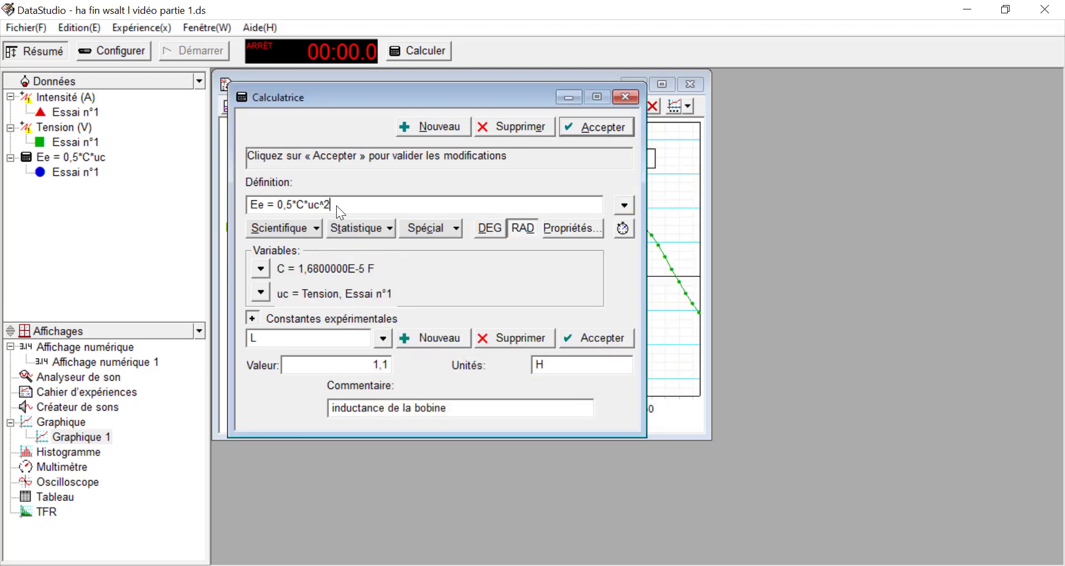
{"action": "left_click", "coordinate": [580, 128]}
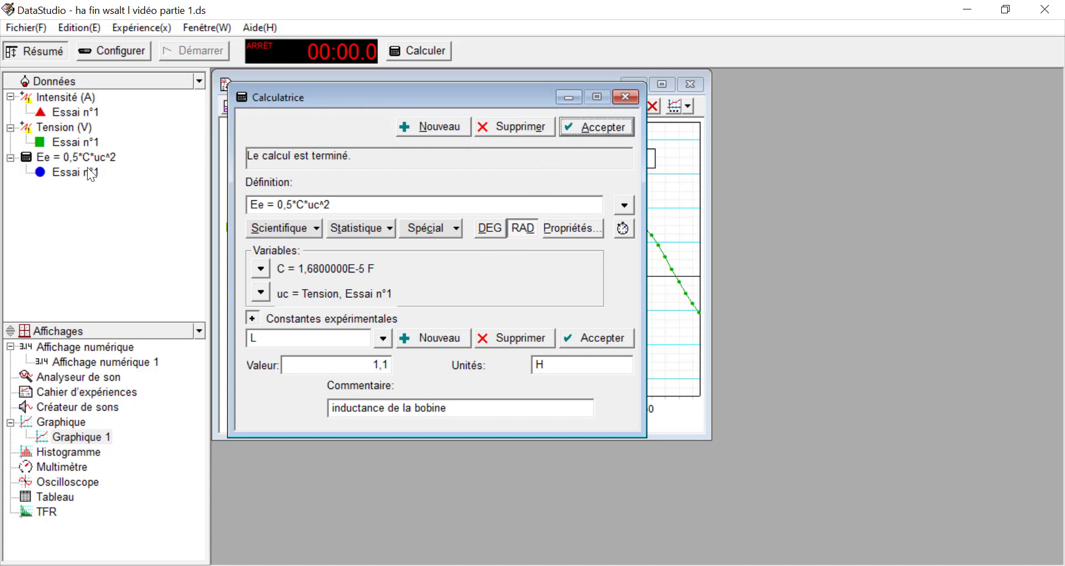
{"action": "left_click", "coordinate": [629, 98]}
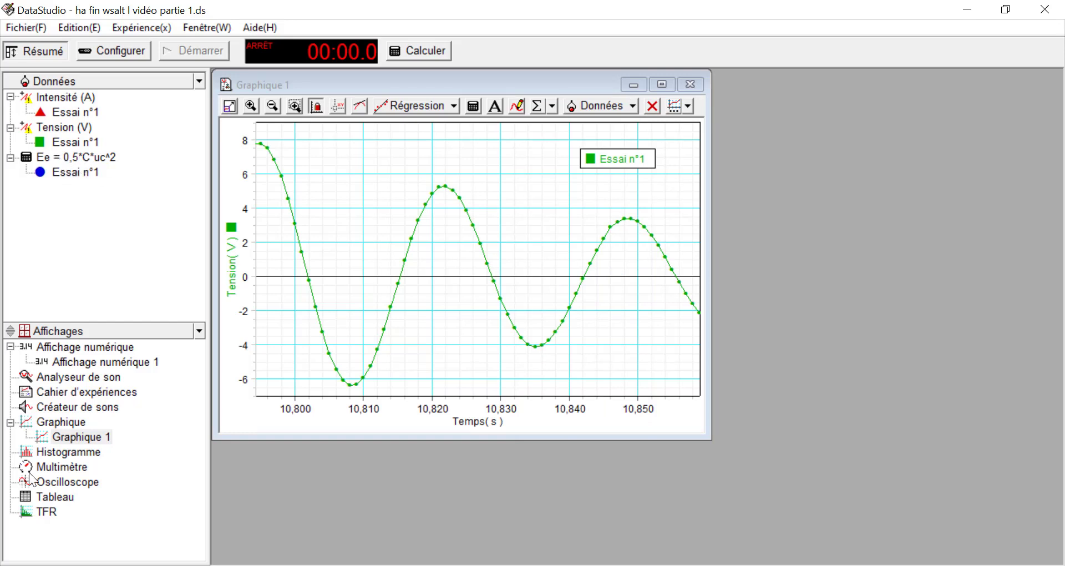
Create a new graph with Essai n°1 of Ee = 0,5*C*uc^2 as its data source.
{"action": "left_click", "coordinate": [48, 423]}
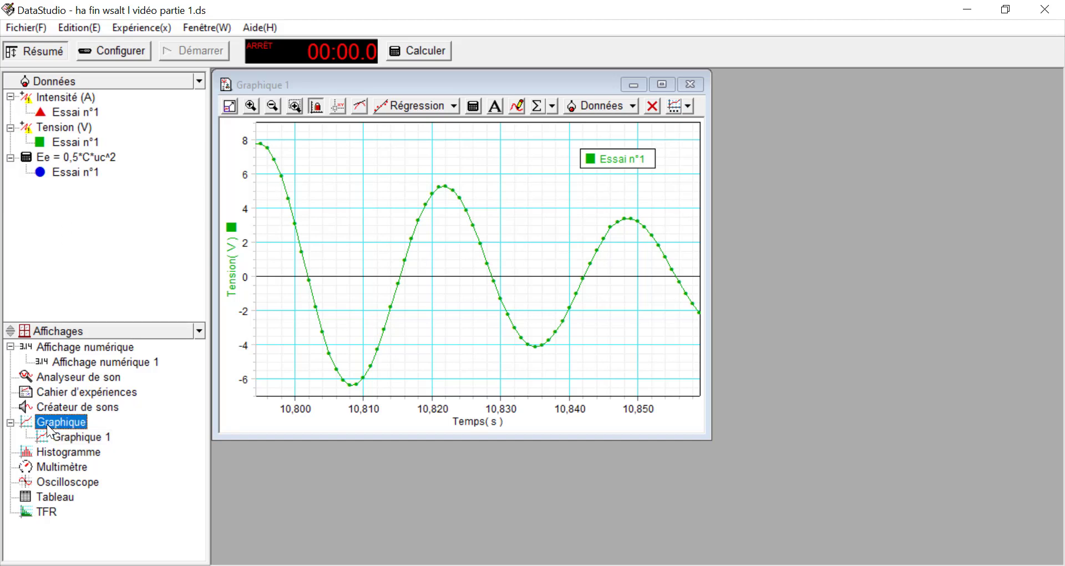
{"action": "double_click", "coordinate": [49, 423]}
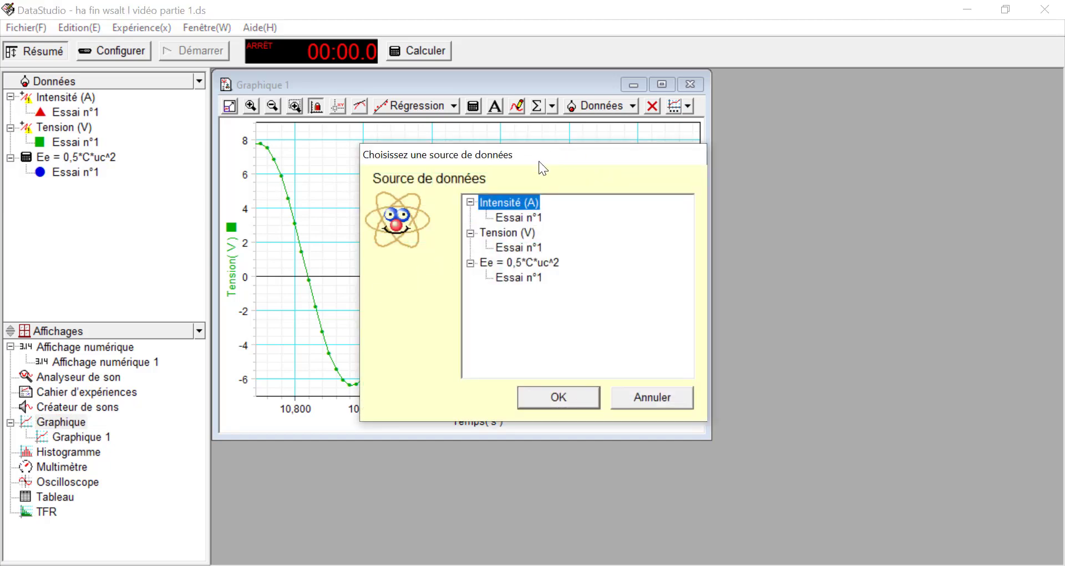
{"action": "left_click", "coordinate": [517, 263]}
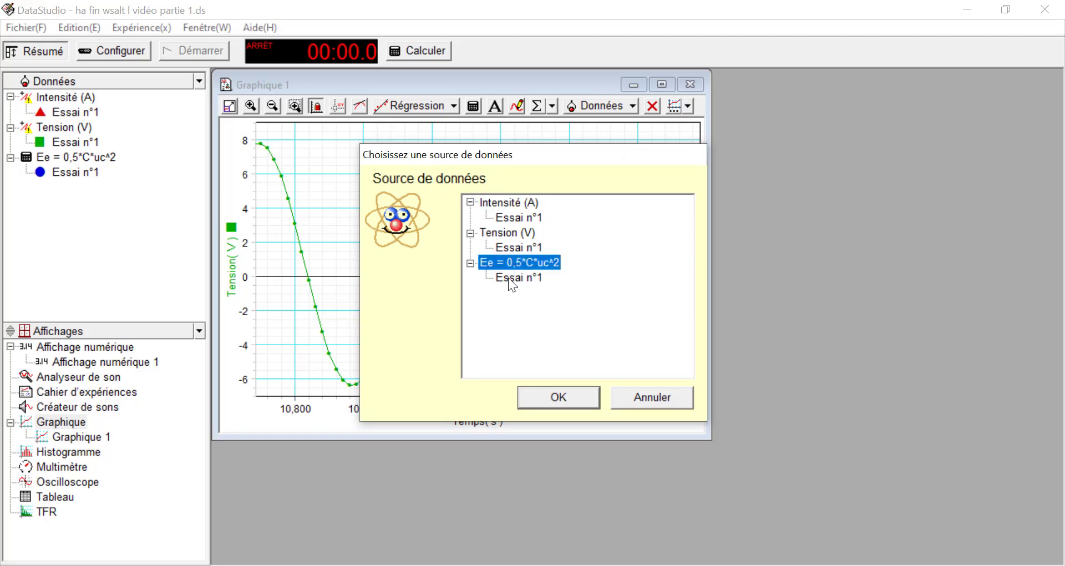
{"action": "left_click", "coordinate": [512, 280]}
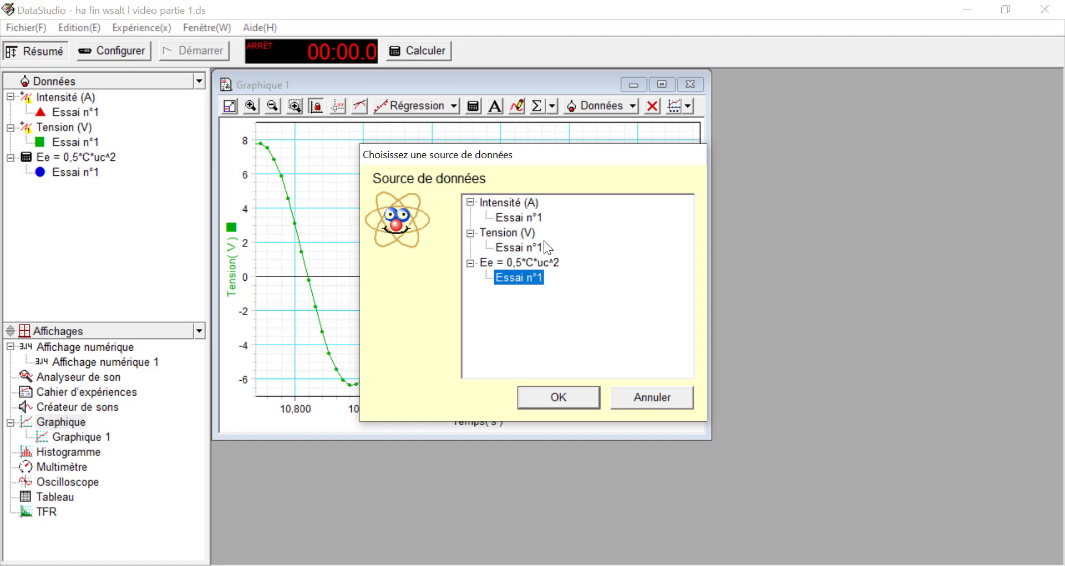
{"action": "left_click", "coordinate": [524, 262]}
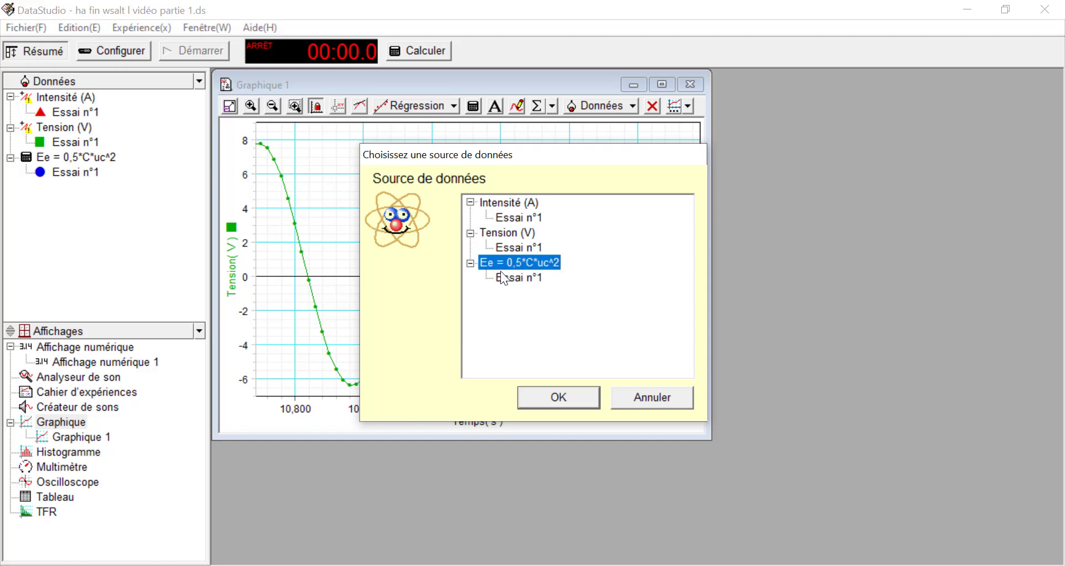
{"action": "left_click", "coordinate": [520, 277]}
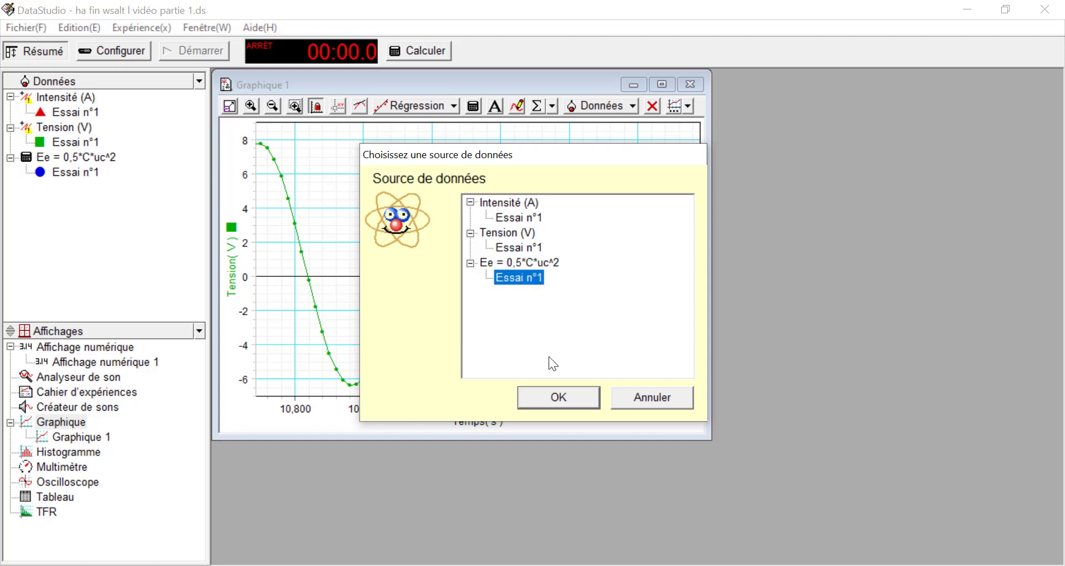
{"action": "left_click", "coordinate": [556, 398]}
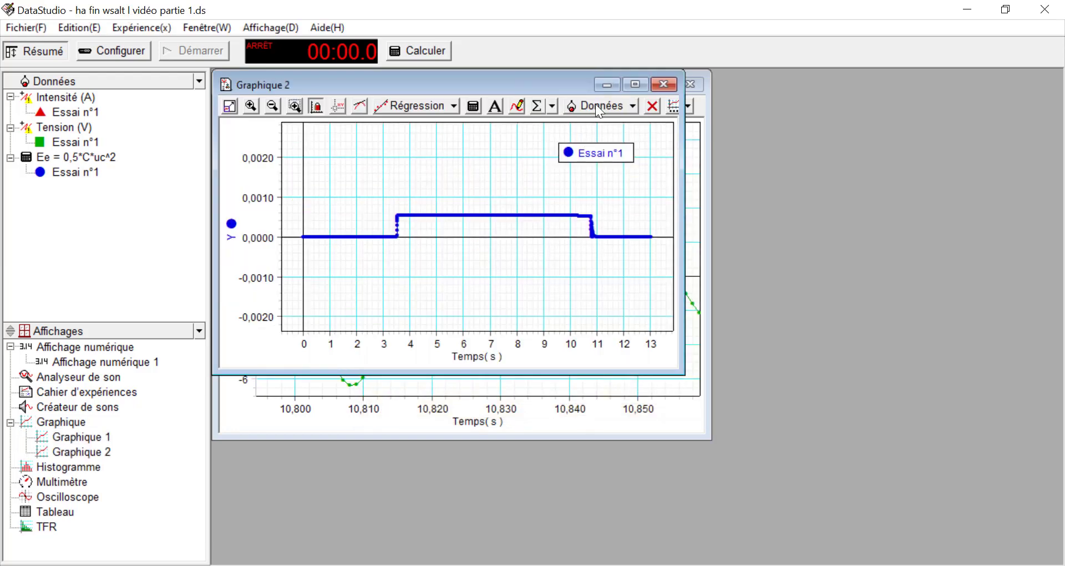
Maximise the Ee graph and rescale and shift its axes to show the damped peaks from about 10,80 s to 10,88 s.
{"action": "left_click", "coordinate": [635, 84]}
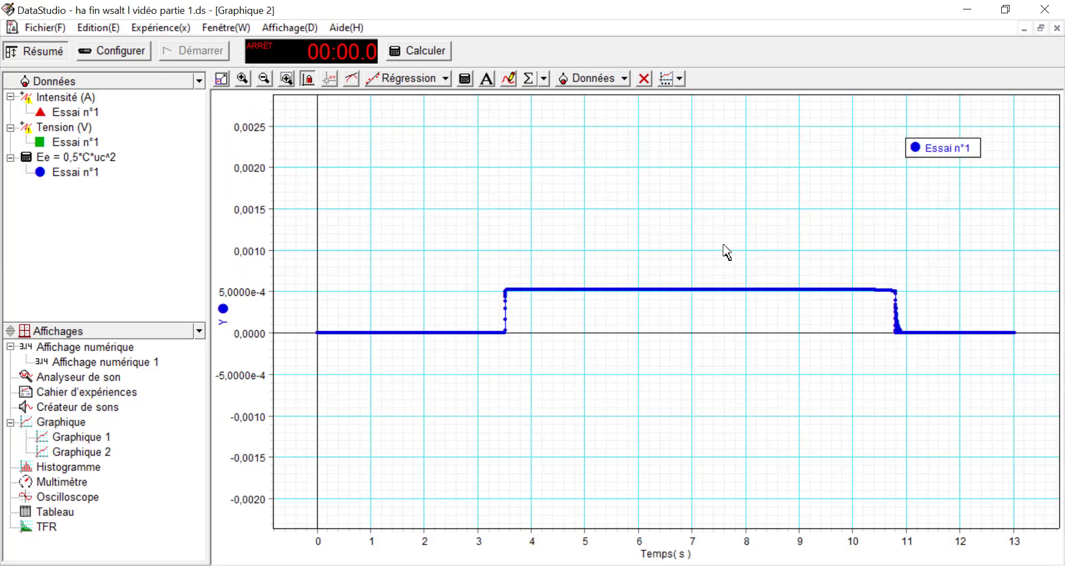
{"action": "left_click", "coordinate": [221, 78]}
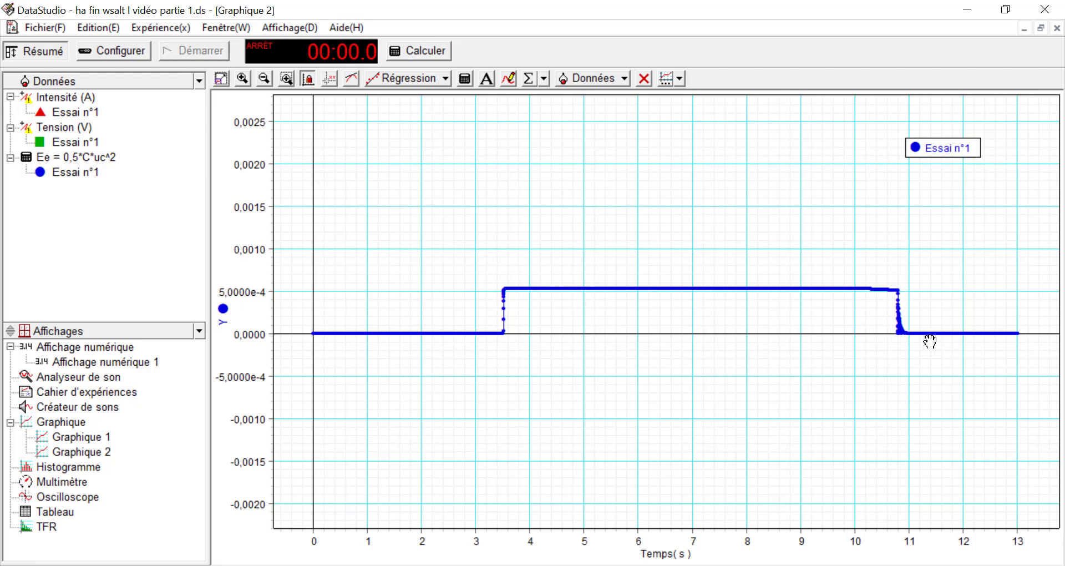
{"action": "left_click_drag", "start_coordinate": [945, 337], "coordinate": [327, 525]}
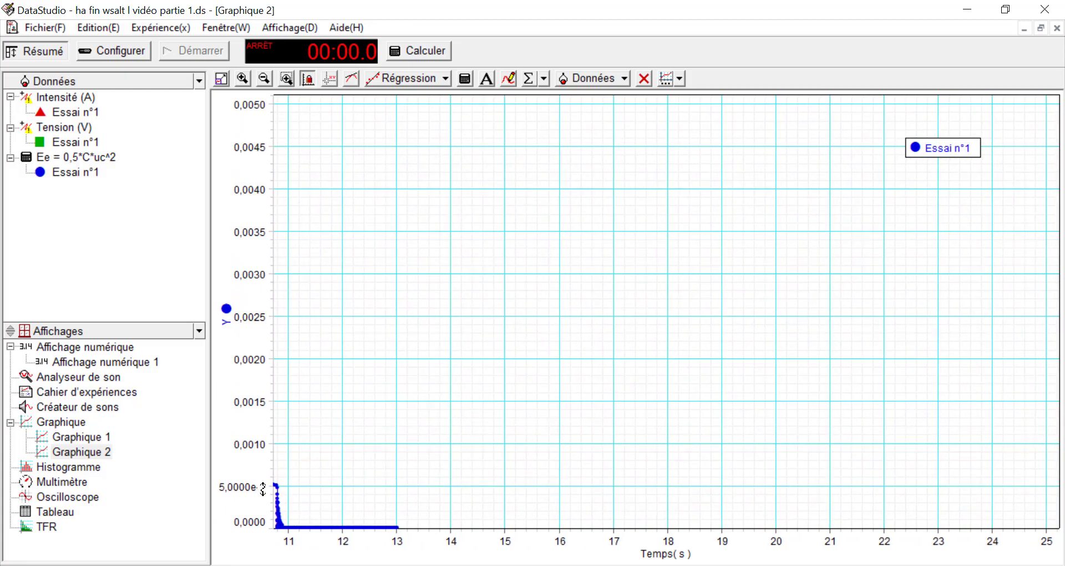
{"action": "left_click_drag", "start_coordinate": [260, 487], "coordinate": [267, 163]}
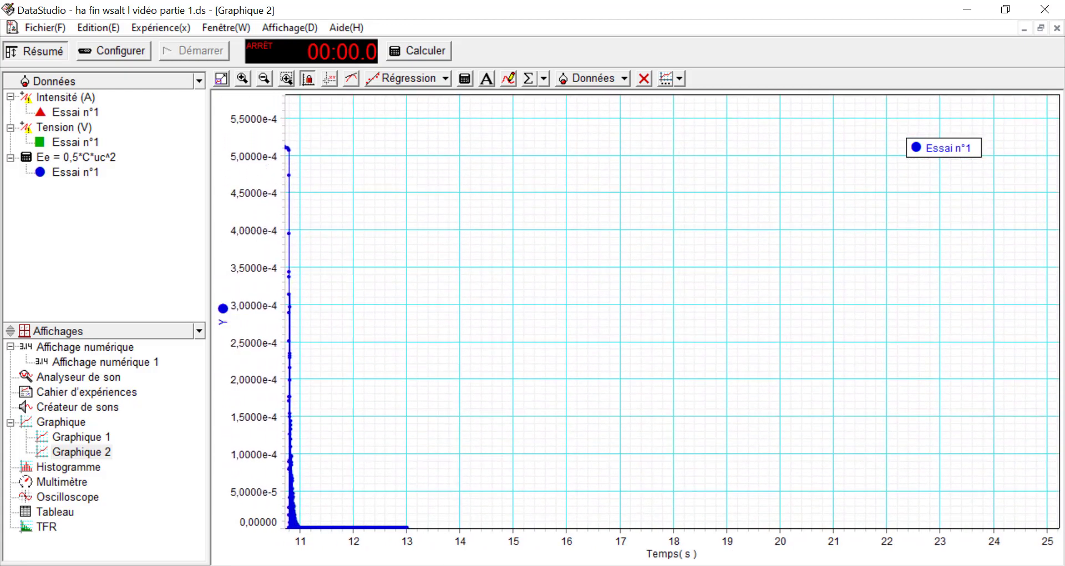
{"action": "left_click_drag", "start_coordinate": [304, 542], "coordinate": [1058, 539]}
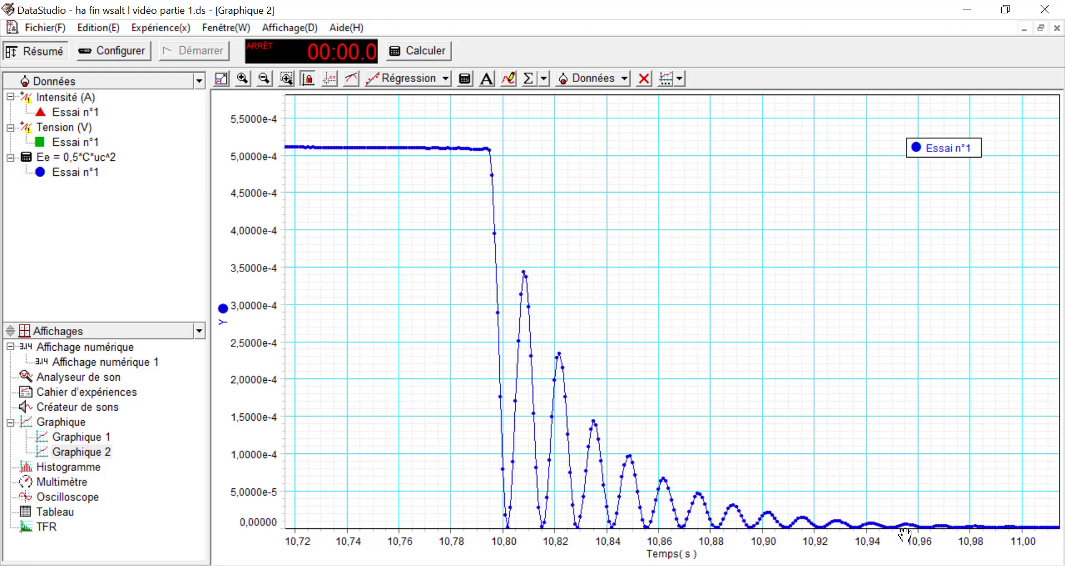
{"action": "left_click_drag", "start_coordinate": [904, 533], "coordinate": [704, 538]}
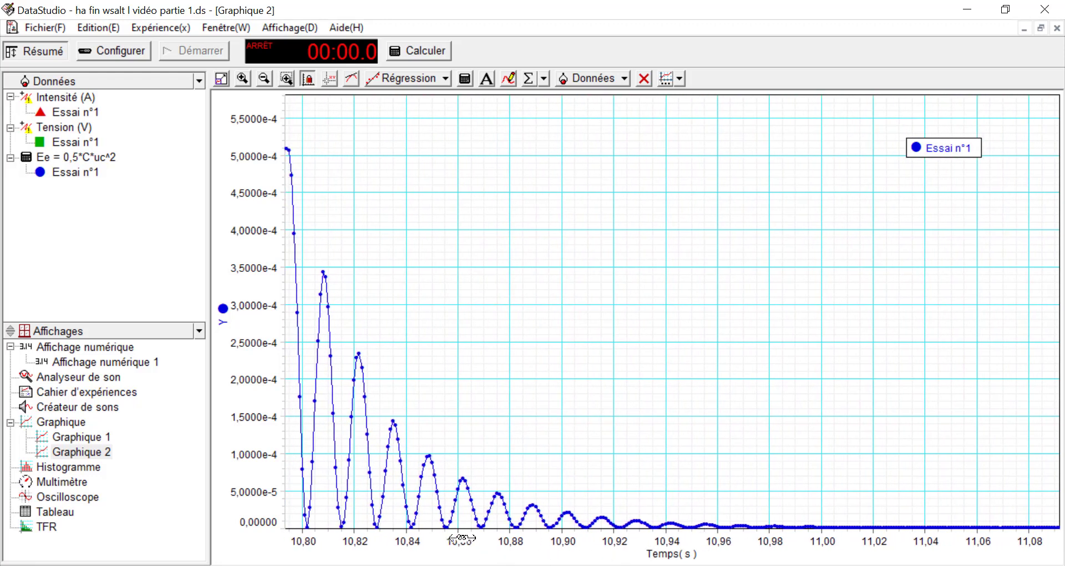
{"action": "left_click_drag", "start_coordinate": [468, 538], "coordinate": [832, 537]}
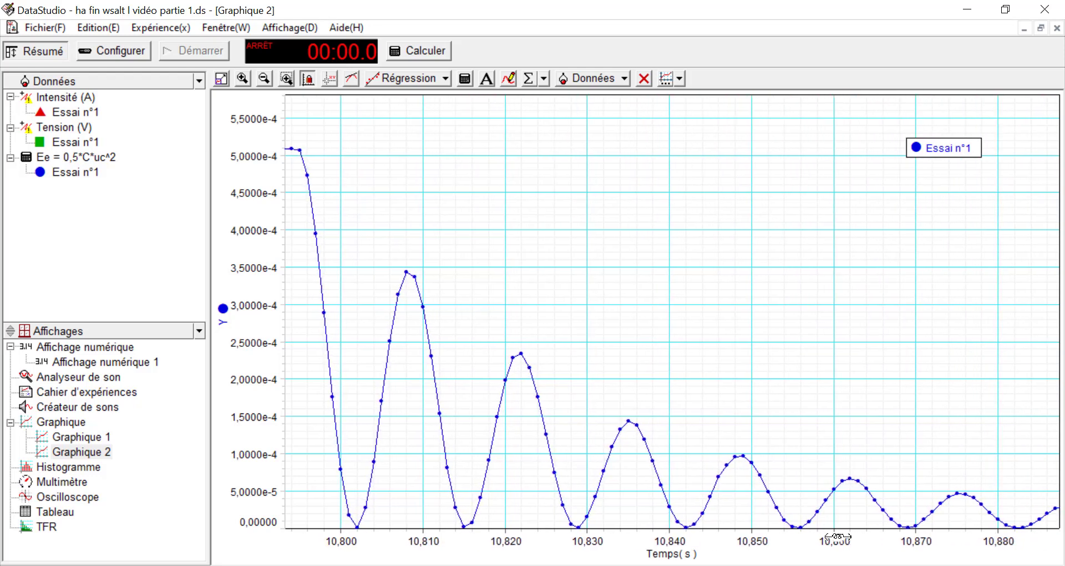
{"action": "left_click_drag", "start_coordinate": [526, 528], "coordinate": [520, 528]}
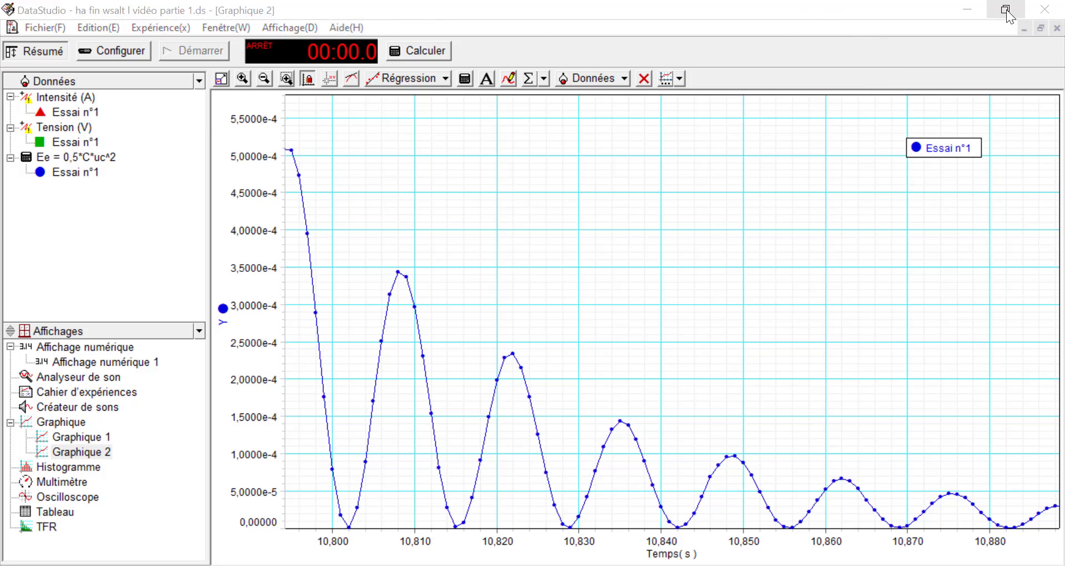
Restore the Ee graph to a window below the voltage graph, and reduce the voltage graph's height so both fit one above the other.
{"action": "left_click", "coordinate": [1041, 28]}
{"action": "left_click_drag", "start_coordinate": [432, 92], "coordinate": [440, 313]}
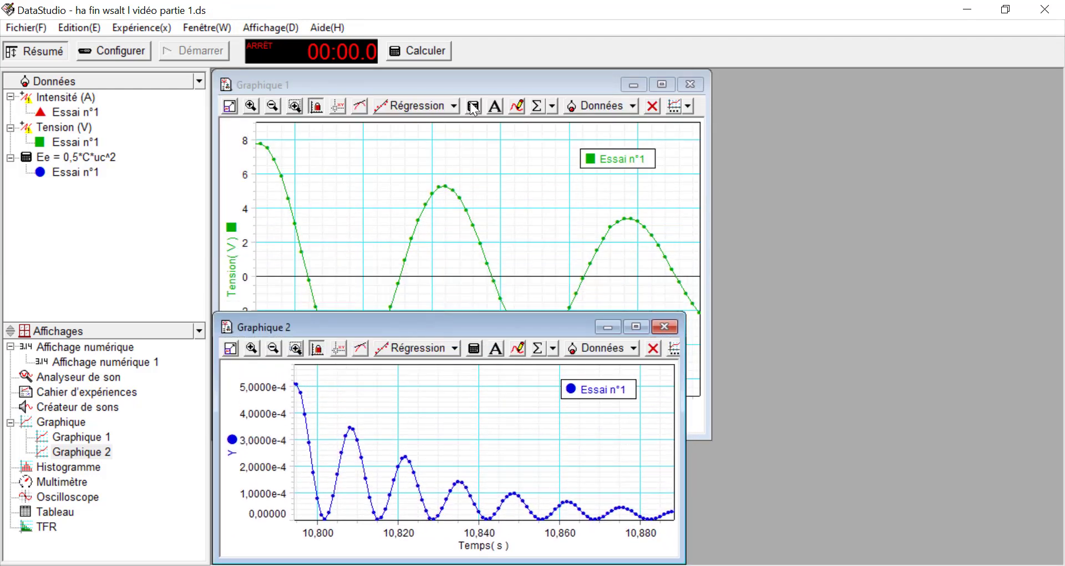
{"action": "left_click", "coordinate": [470, 81]}
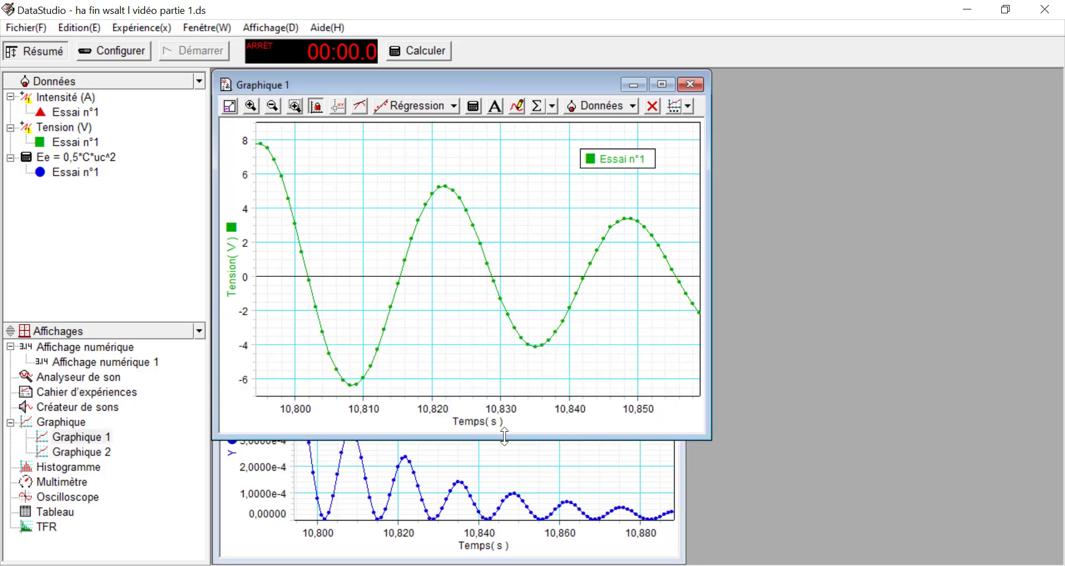
{"action": "left_click_drag", "start_coordinate": [505, 436], "coordinate": [522, 301]}
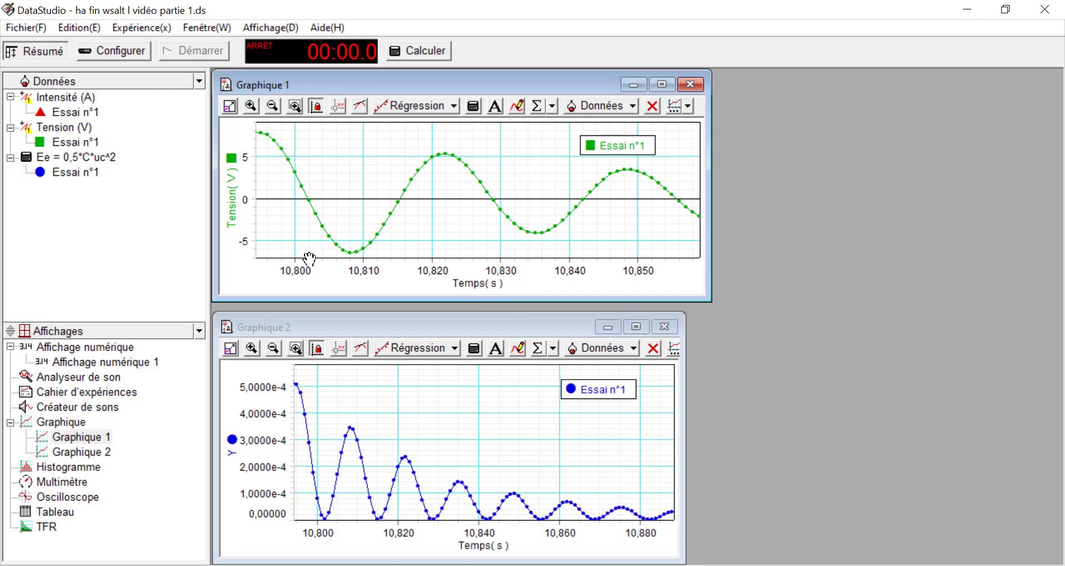
{"action": "mouse_move", "coordinate": [309, 258]}
{"action": "left_mouse_down"}
{"action": "mouse_move", "coordinate": [348, 255]}
{"action": "mouse_move", "coordinate": [311, 261]}
{"action": "left_mouse_up"}
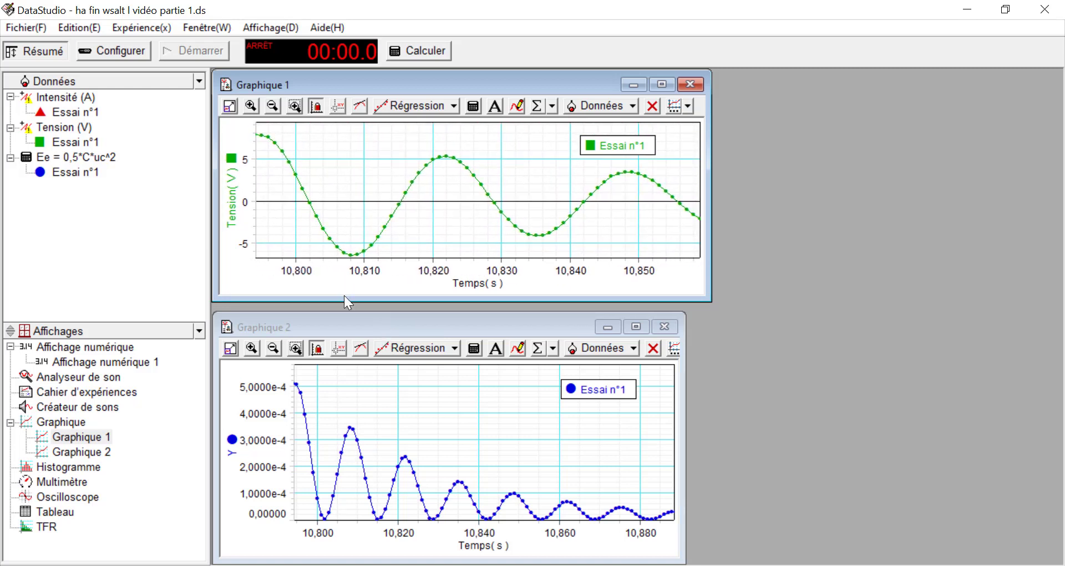
{"action": "left_click_drag", "start_coordinate": [430, 86], "coordinate": [391, 87]}
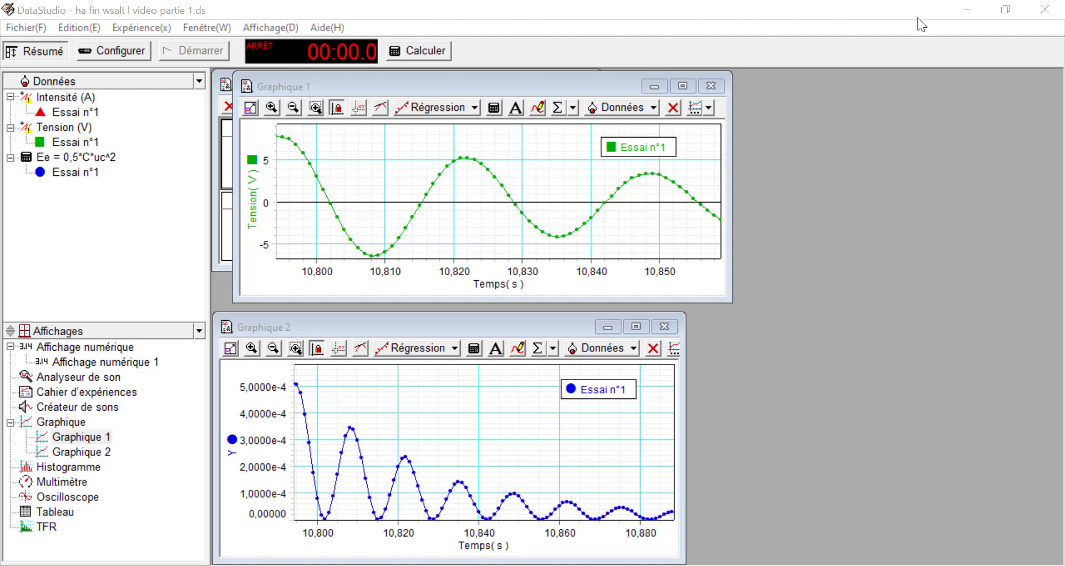
Create a new calculation defined as Em = 0,5*L*(C*dérivée(2,x)), inserting the special derivative function.
{"action": "left_click", "coordinate": [423, 53]}
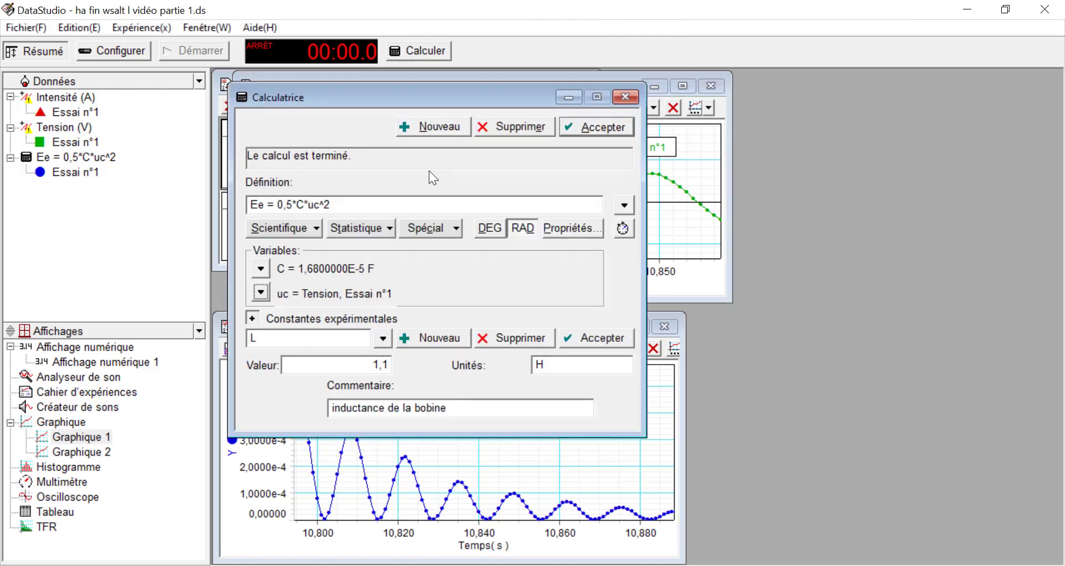
{"action": "left_click", "coordinate": [441, 128]}
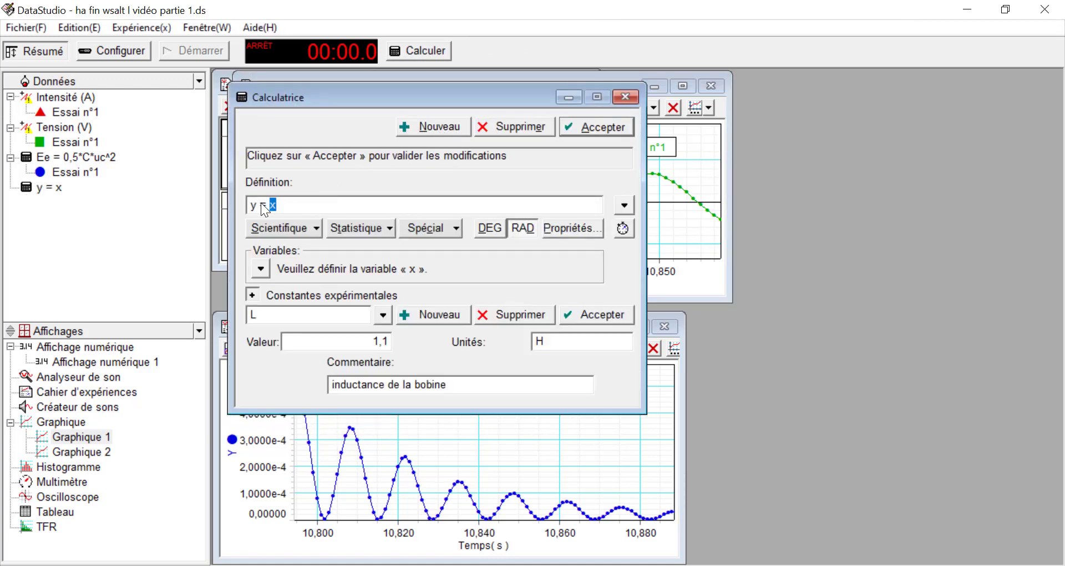
{"action": "key", "text": "Delete"}
{"action": "type", "text": "Em"}
{"action": "type", "text": "0,5*L*(C*"}
{"action": "left_click", "coordinate": [447, 239]}
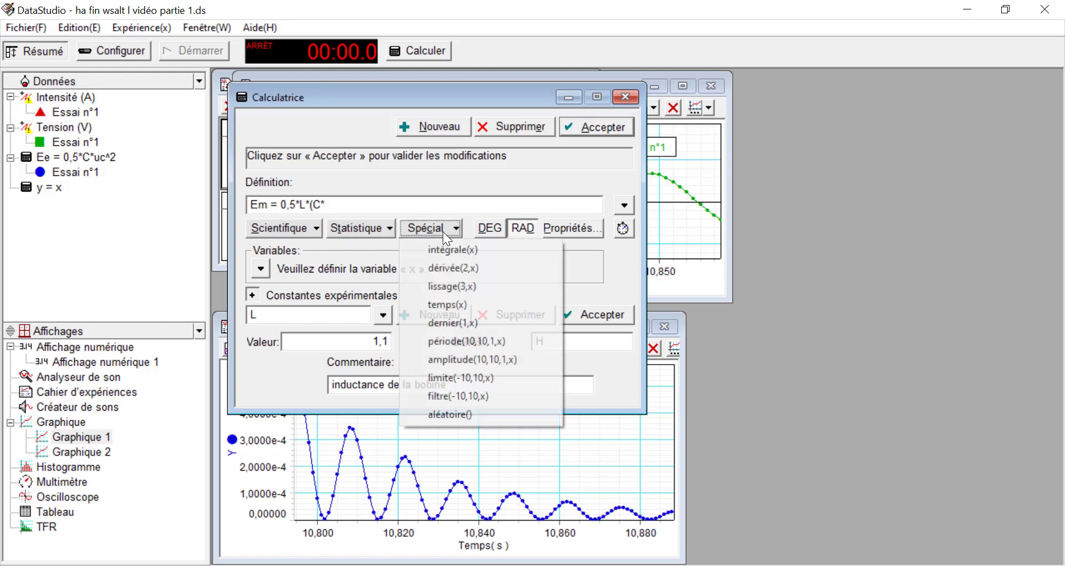
{"action": "left_click", "coordinate": [454, 271]}
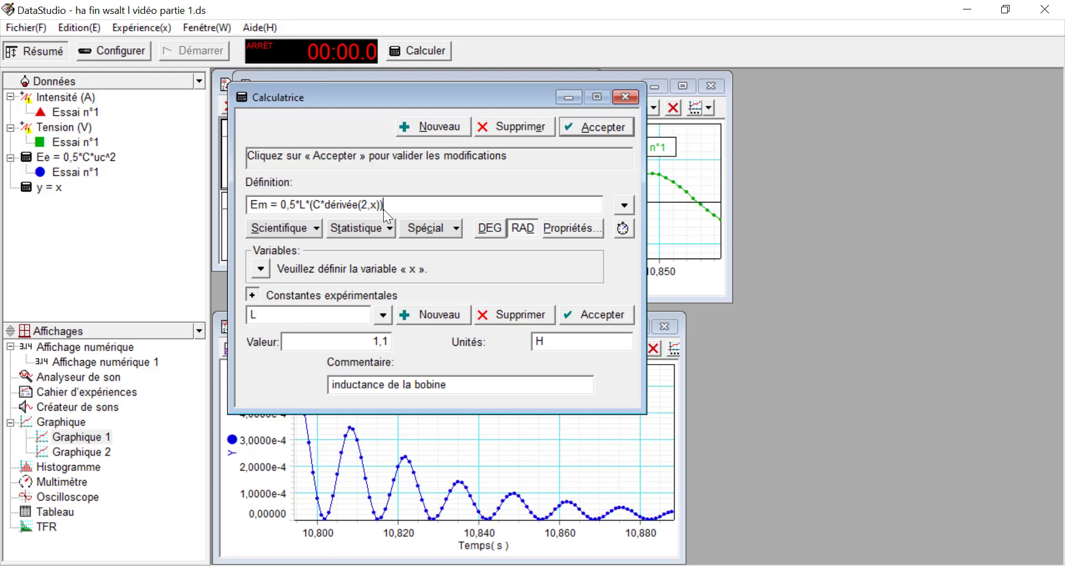
Accept the definition as Em = 0,5*L*(C*dérivée(2,x))^2 with L and C taken from the experimental constants, and collapse the constants section.
{"action": "left_click", "coordinate": [254, 275]}
{"action": "left_click", "coordinate": [289, 288]}
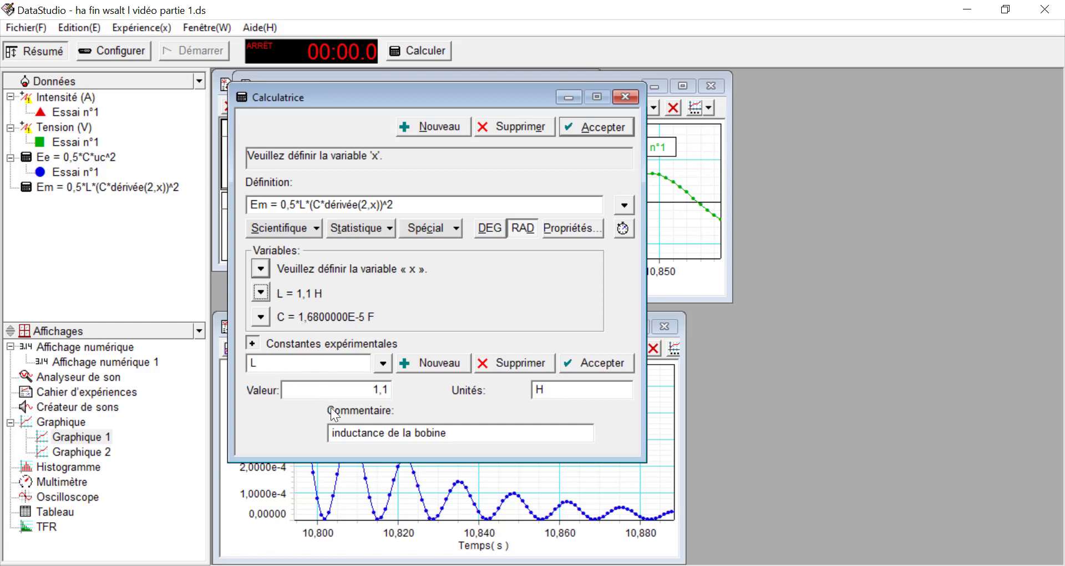
{"action": "left_click", "coordinate": [254, 343]}
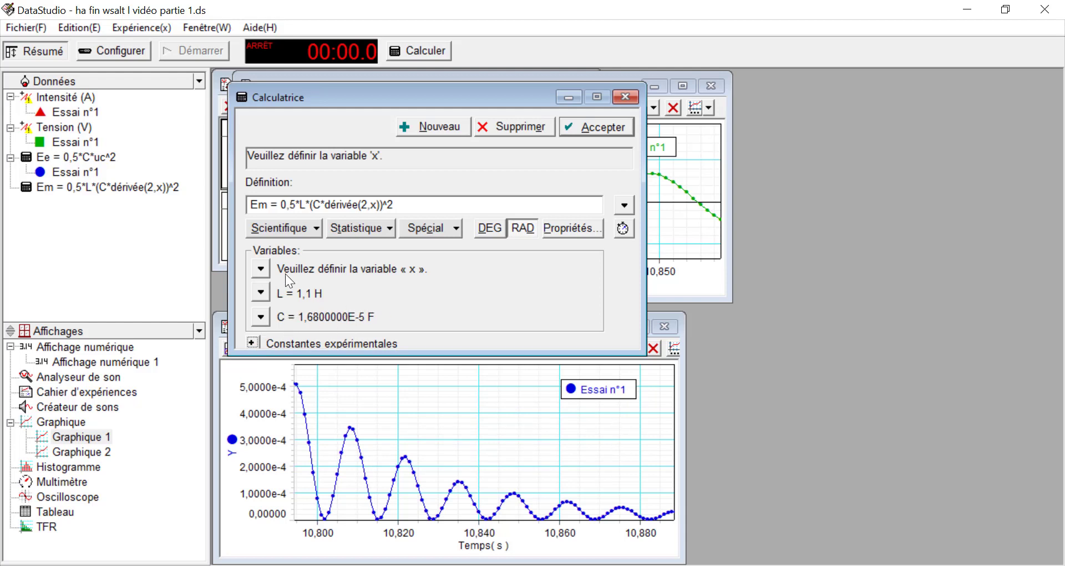
Replace the variable x with uc in the derivative, so the definition reads Em = 0,5*L*(C*dérivée(2,uc))^2.
{"action": "left_click", "coordinate": [378, 206]}
{"action": "key", "text": "BackSpace"}
{"action": "type", "text": "uc"}
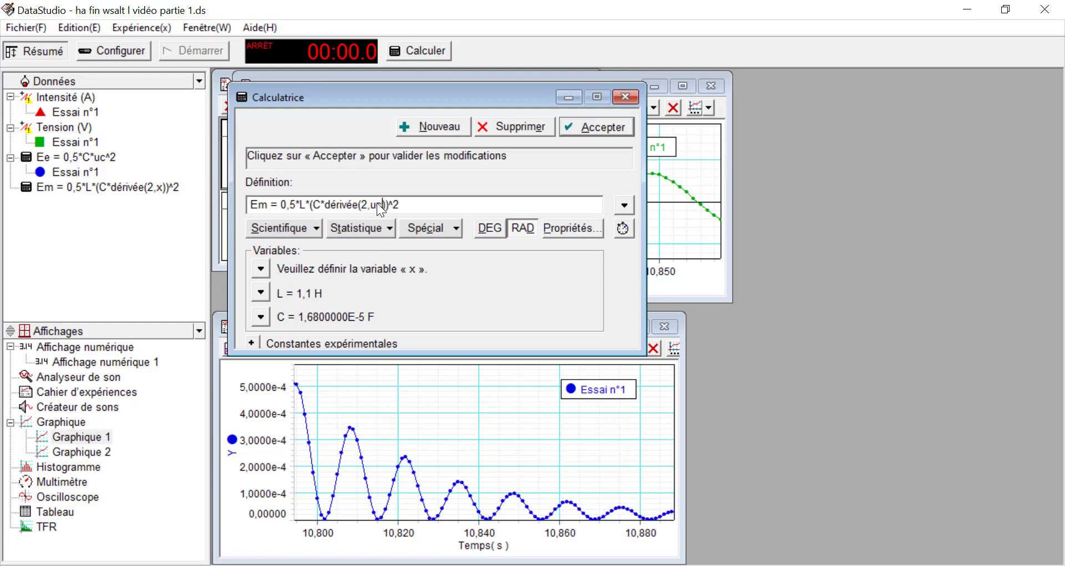
{"action": "left_click", "coordinate": [268, 271]}
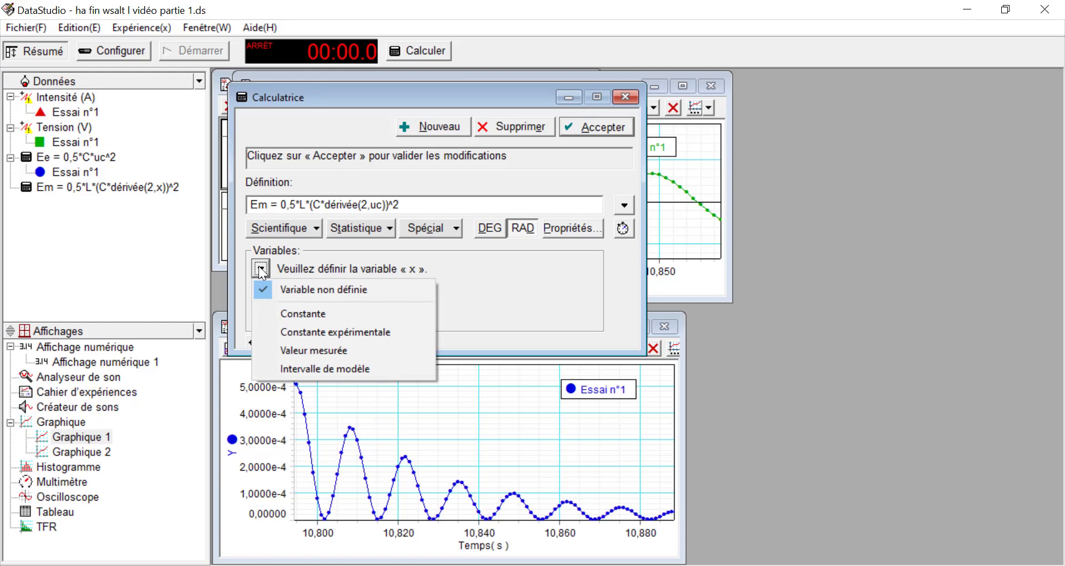
{"action": "left_click", "coordinate": [281, 285]}
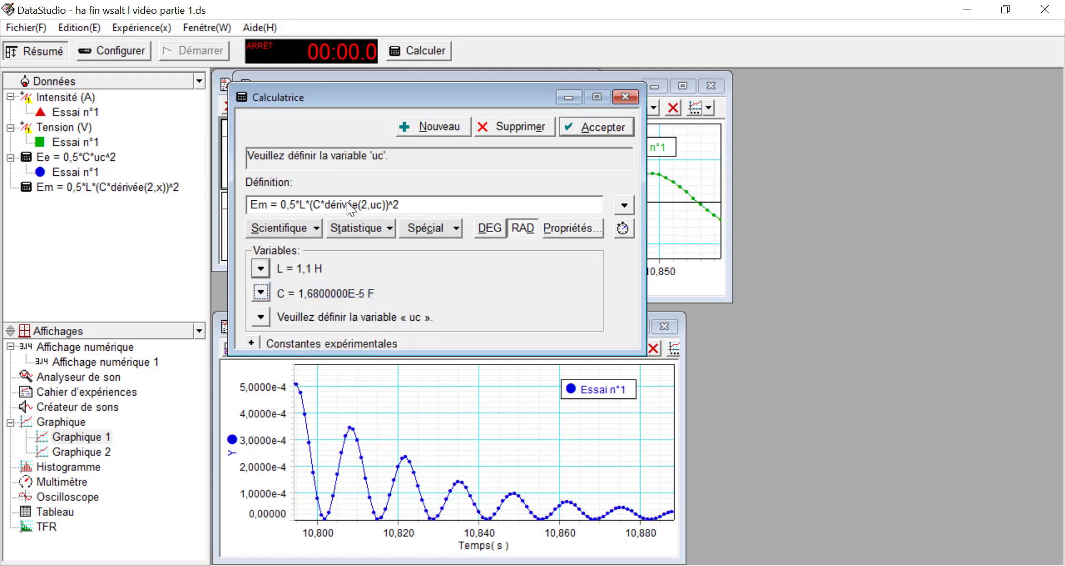
Define uc as the measured Tension (V) Essai n°1 using only that series, then accept the Em calculation and close the calculator.
{"action": "left_click", "coordinate": [260, 318]}
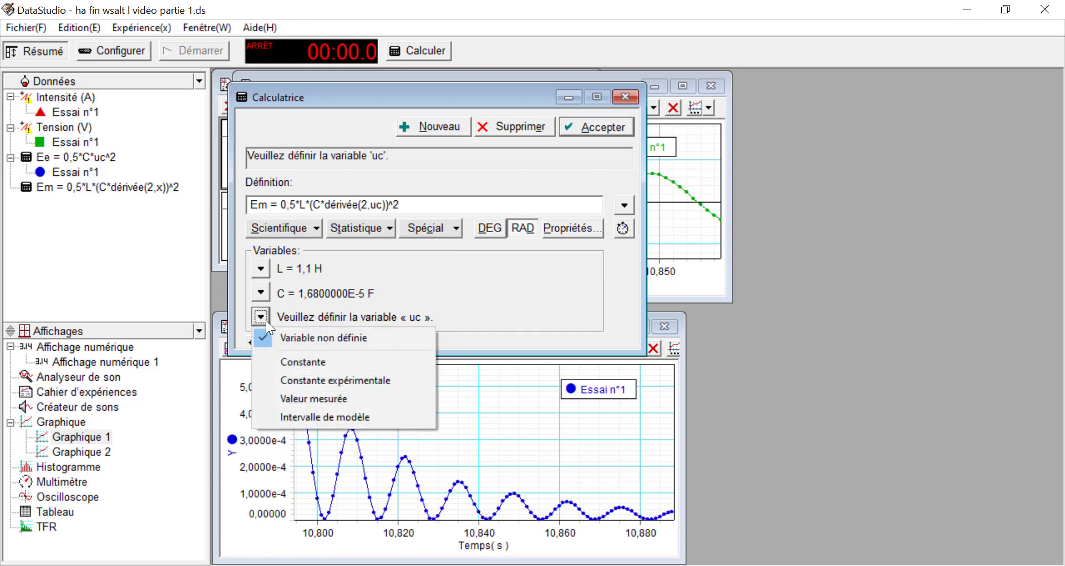
{"action": "left_click", "coordinate": [297, 398]}
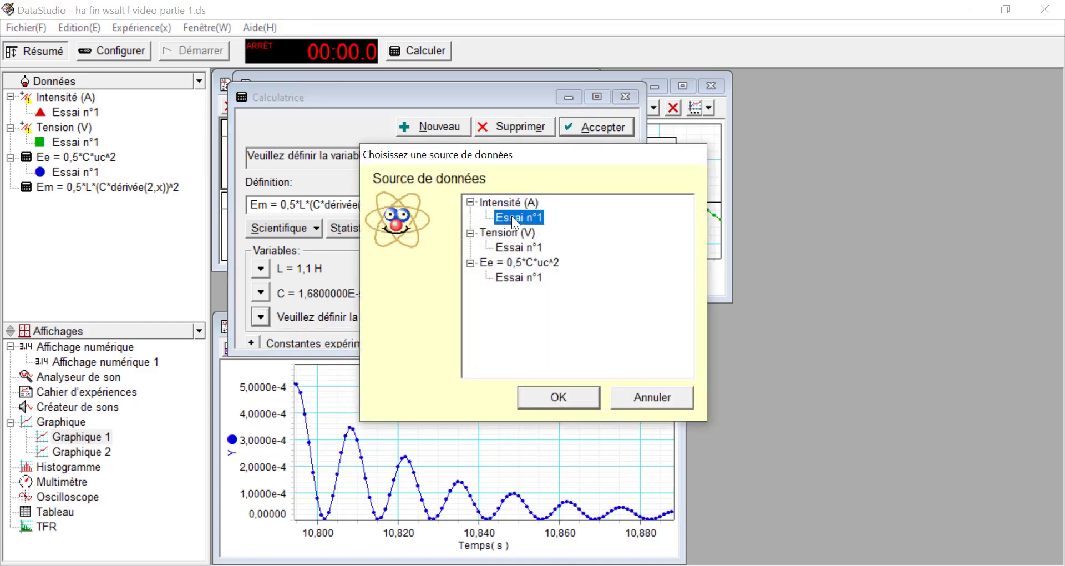
{"action": "left_click", "coordinate": [499, 233]}
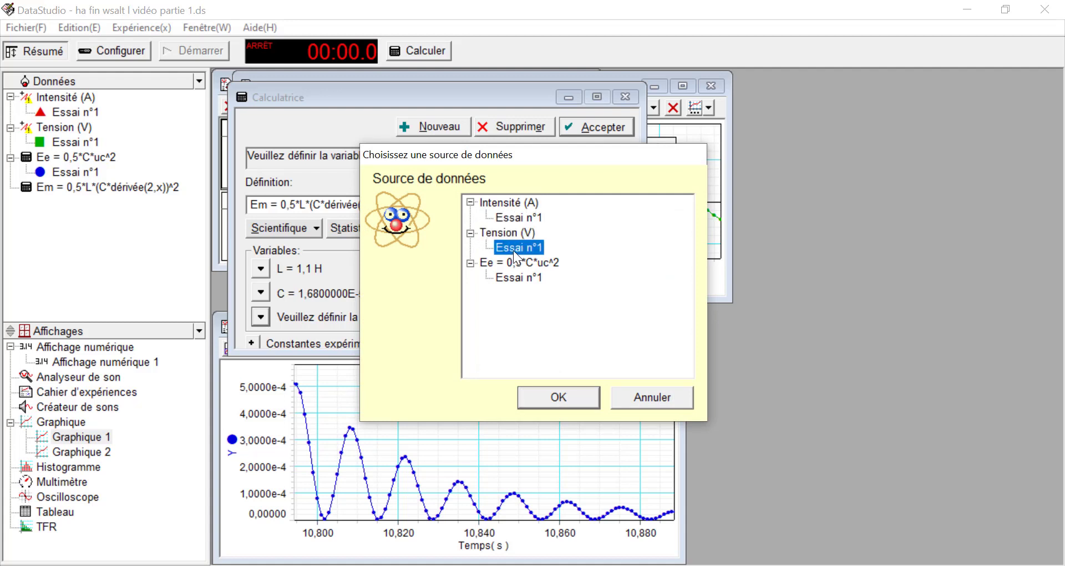
{"action": "left_click", "coordinate": [511, 265]}
{"action": "left_click", "coordinate": [513, 278]}
{"action": "left_click", "coordinate": [499, 233]}
{"action": "left_click", "coordinate": [508, 248]}
{"action": "left_click", "coordinate": [570, 394]}
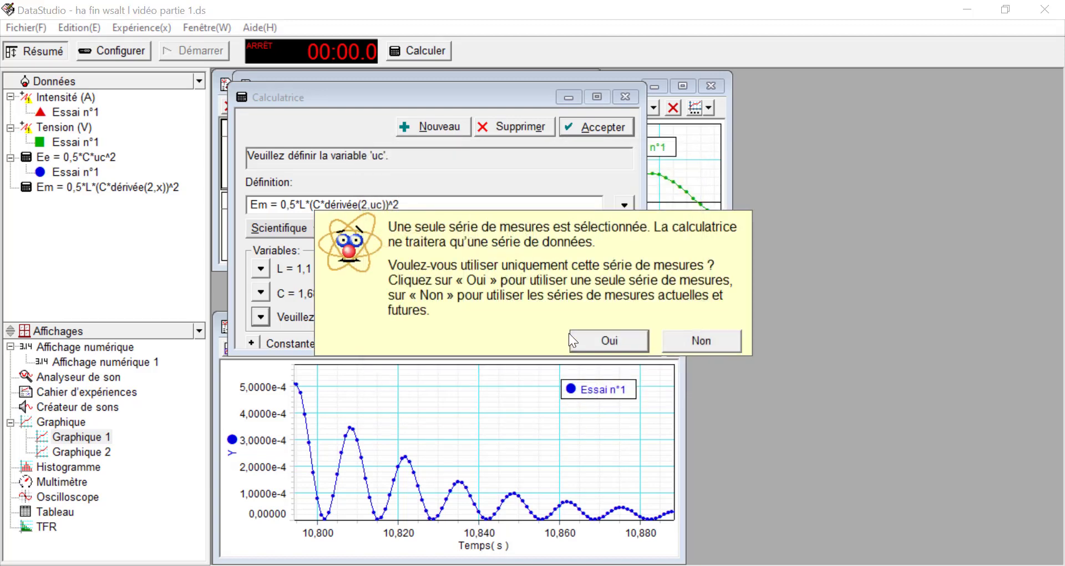
{"action": "left_click", "coordinate": [601, 341]}
{"action": "left_click", "coordinate": [584, 132]}
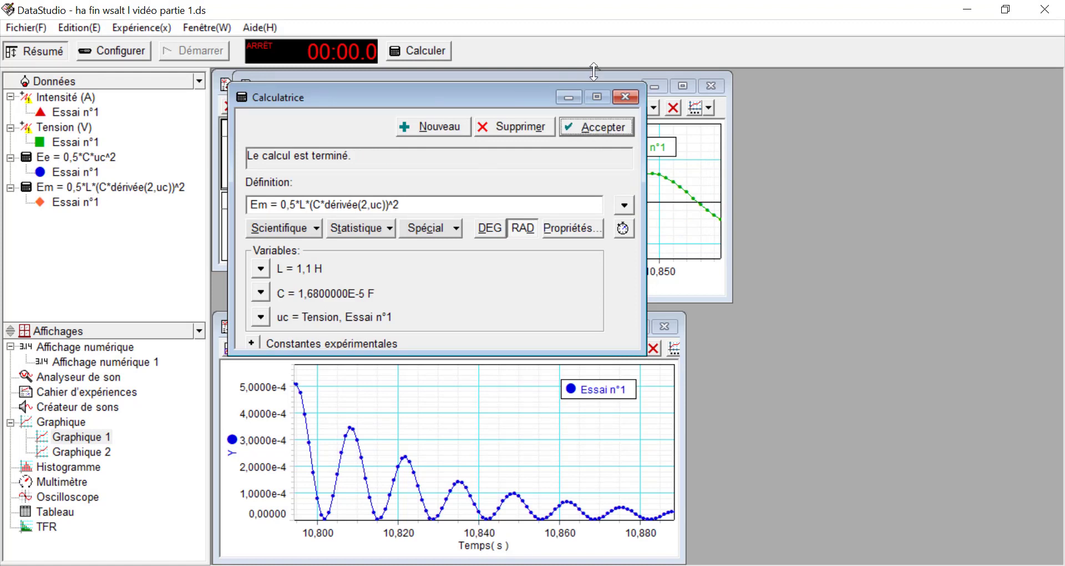
{"action": "left_click", "coordinate": [623, 97]}
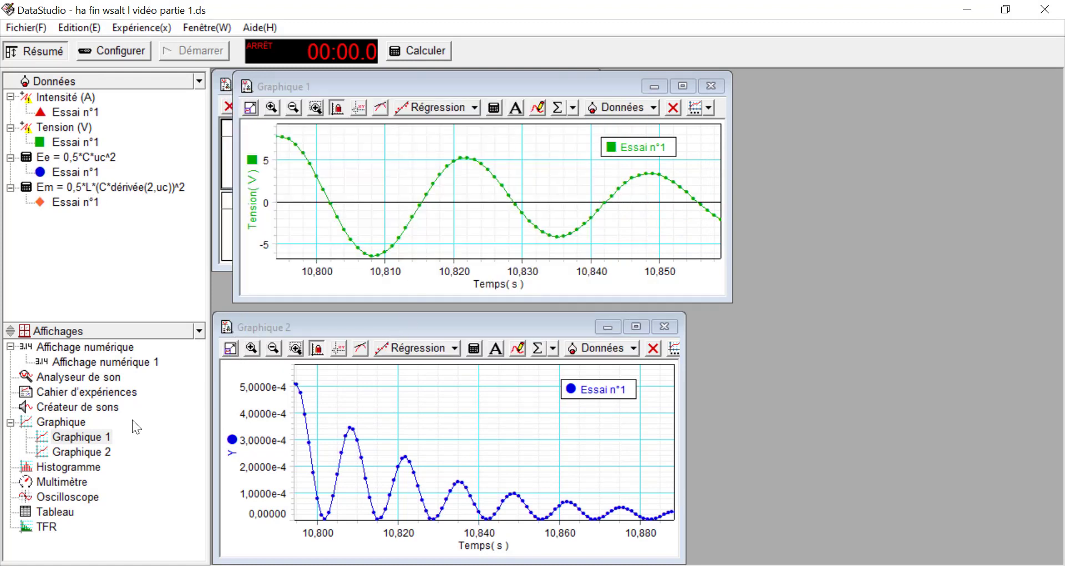
Create a new graph with Essai n°1 of the Em calculation as its data source.
{"action": "left_click", "coordinate": [60, 423]}
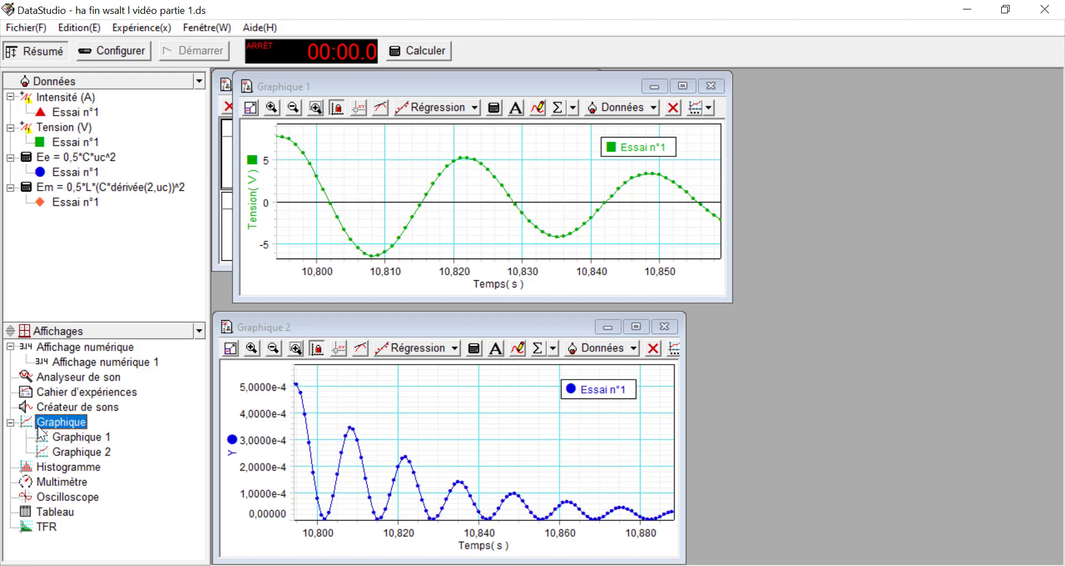
{"action": "left_click_drag", "start_coordinate": [43, 424], "coordinate": [431, 267]}
{"action": "left_click", "coordinate": [514, 292]}
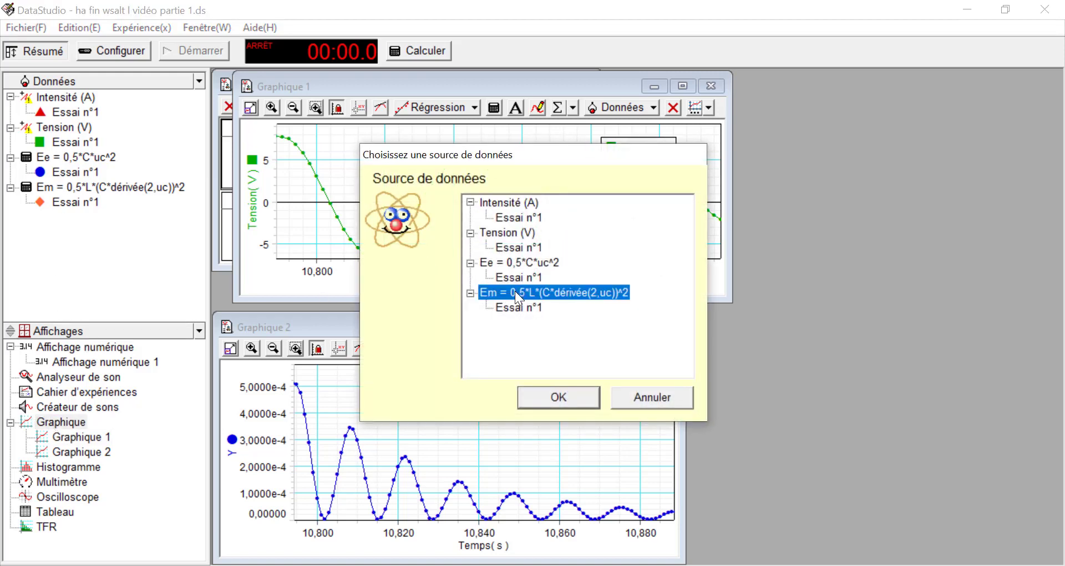
{"action": "left_click", "coordinate": [520, 307]}
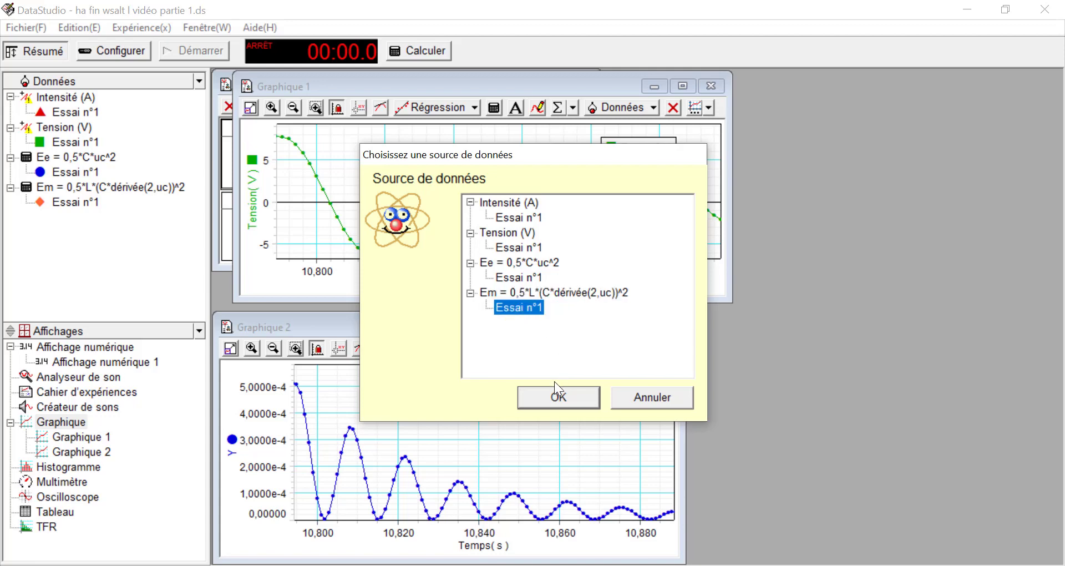
{"action": "left_click", "coordinate": [552, 395]}
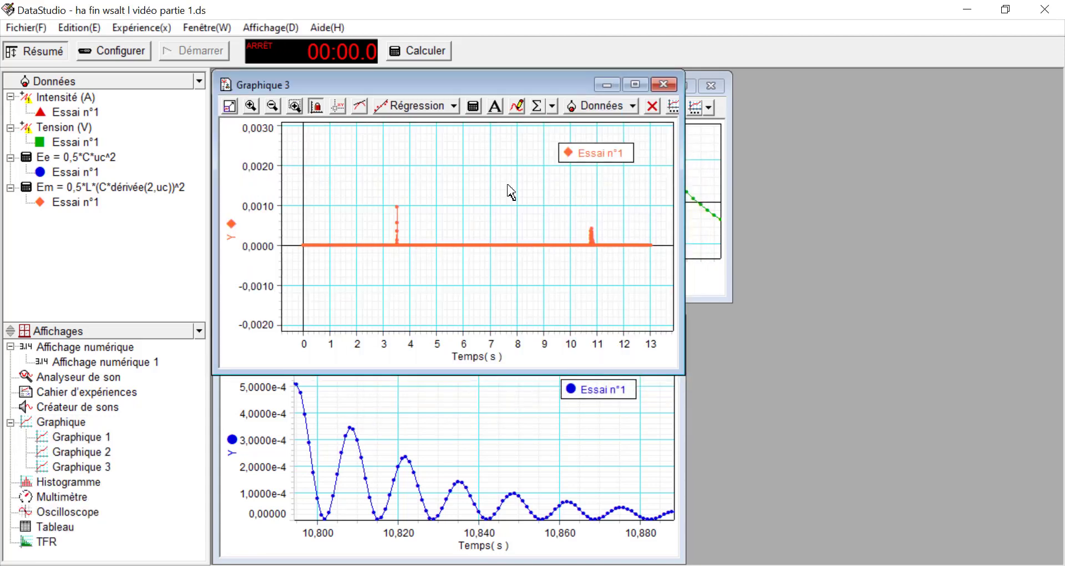
Maximise the Em graph and rescale and shift its axes to show the damped peaks from about 10,80 s to 10,92 s.
{"action": "left_click", "coordinate": [629, 82]}
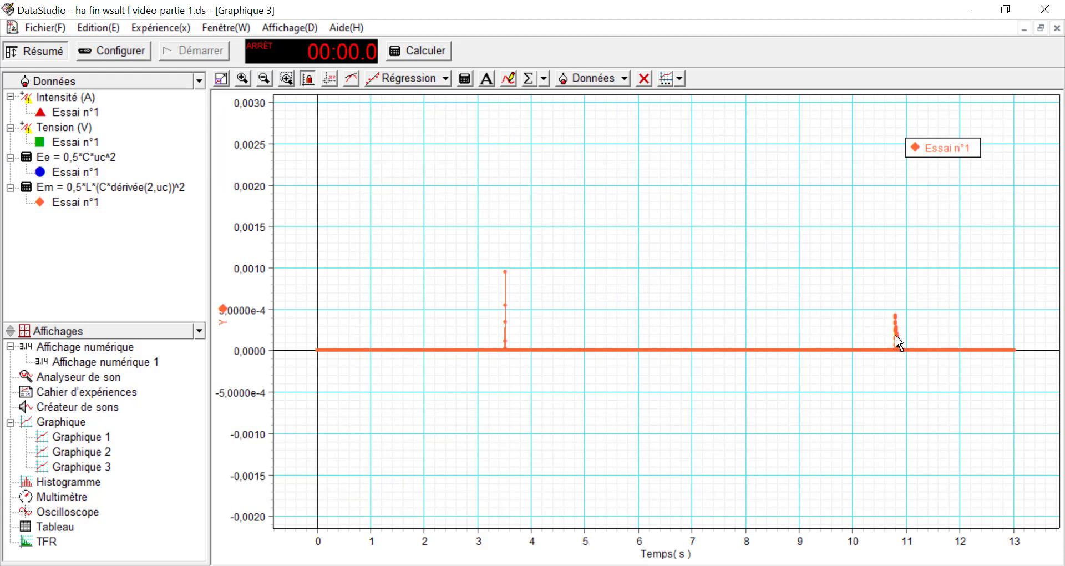
{"action": "left_click_drag", "start_coordinate": [898, 349], "coordinate": [297, 531]}
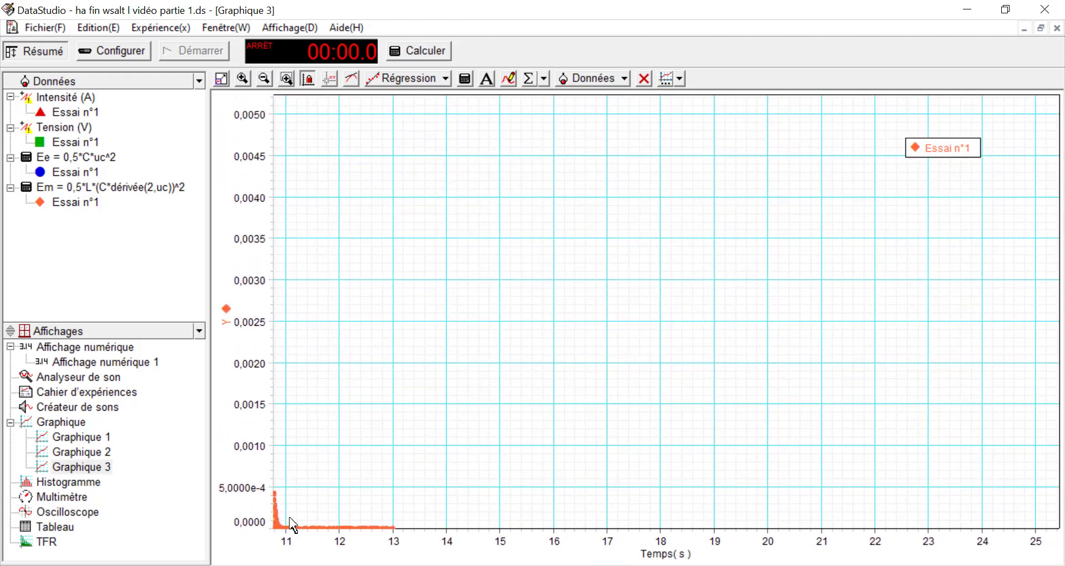
{"action": "left_click_drag", "start_coordinate": [250, 489], "coordinate": [247, 149]}
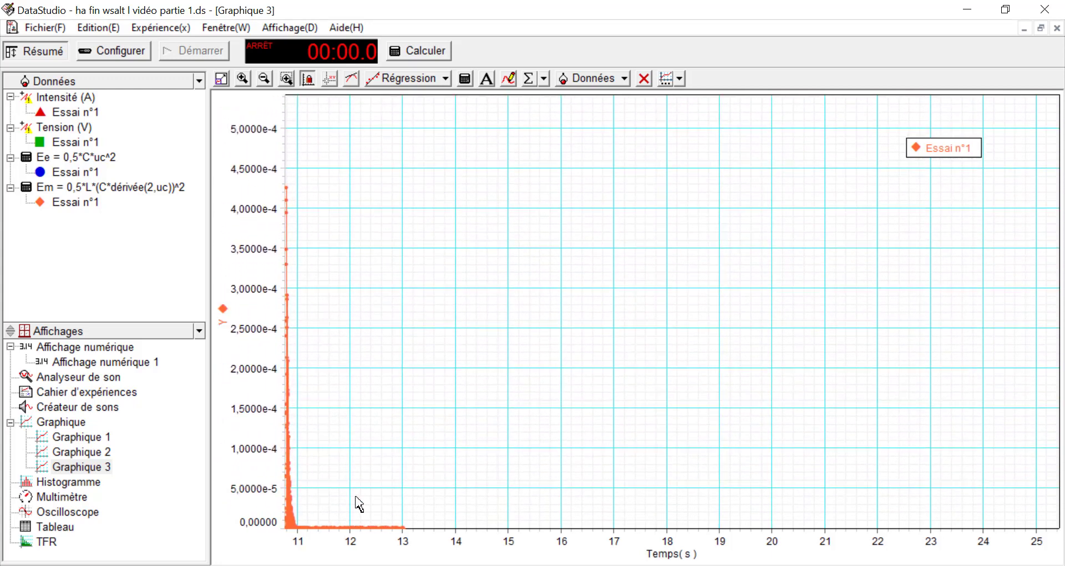
{"action": "left_click_drag", "start_coordinate": [348, 547], "coordinate": [1015, 536]}
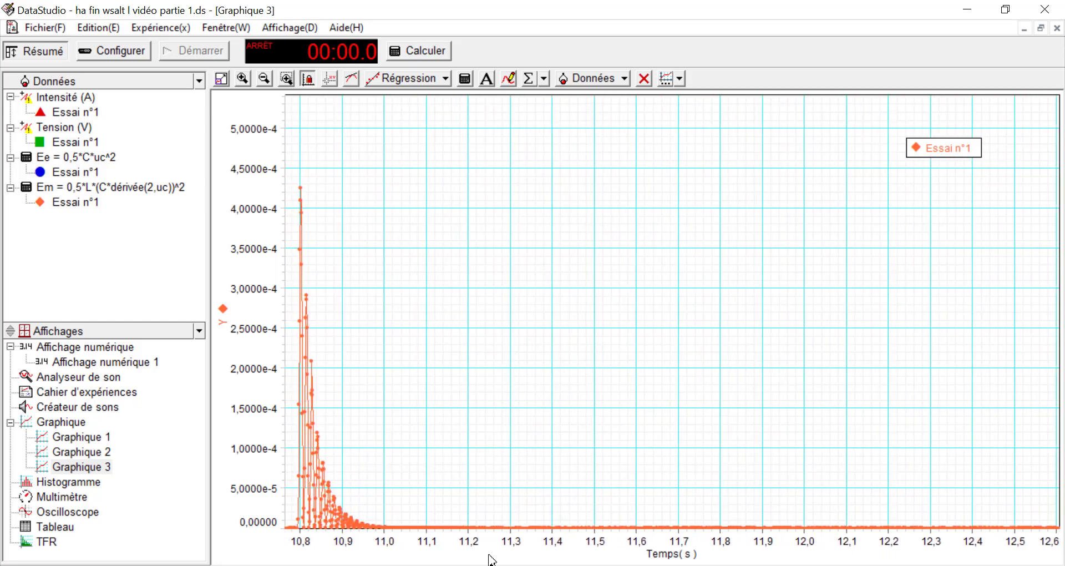
{"action": "left_click_drag", "start_coordinate": [338, 539], "coordinate": [617, 535]}
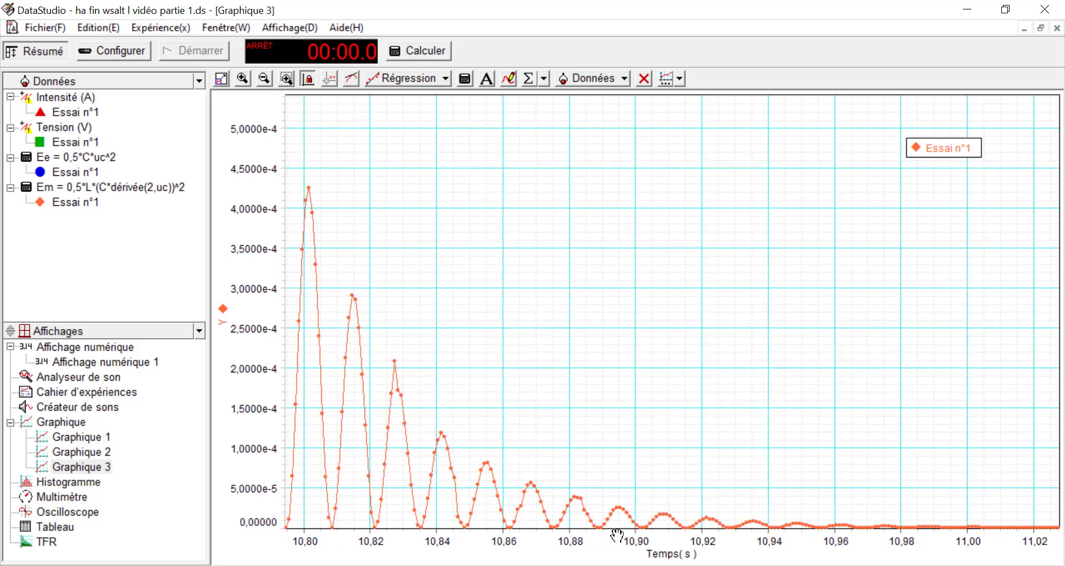
{"action": "left_click_drag", "start_coordinate": [496, 538], "coordinate": [676, 537]}
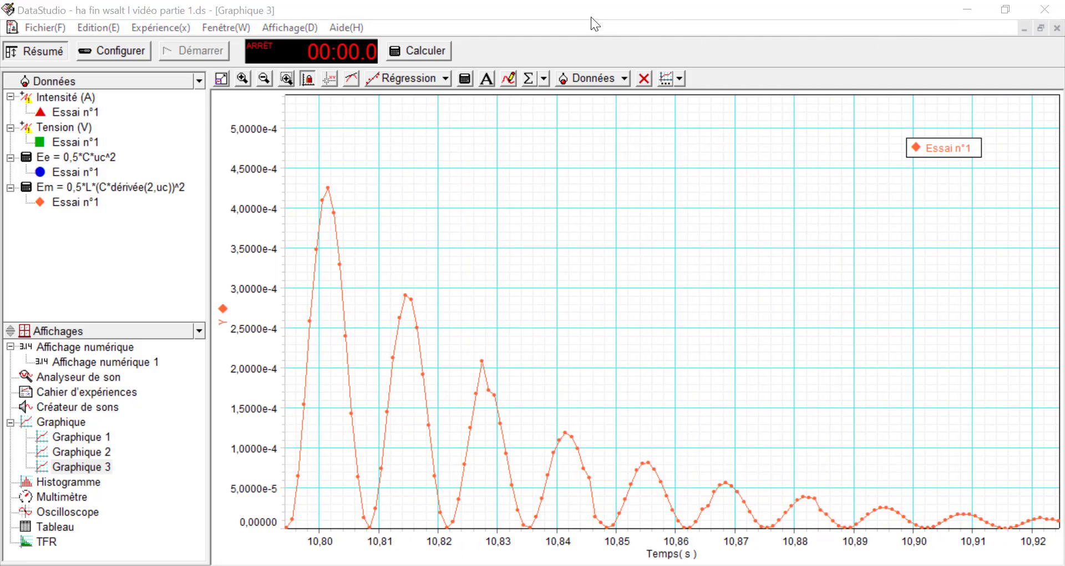
Restore the Em graph to a window and reduce its height so it sits directly above the Ee graph.
{"action": "left_click", "coordinate": [1007, 53]}
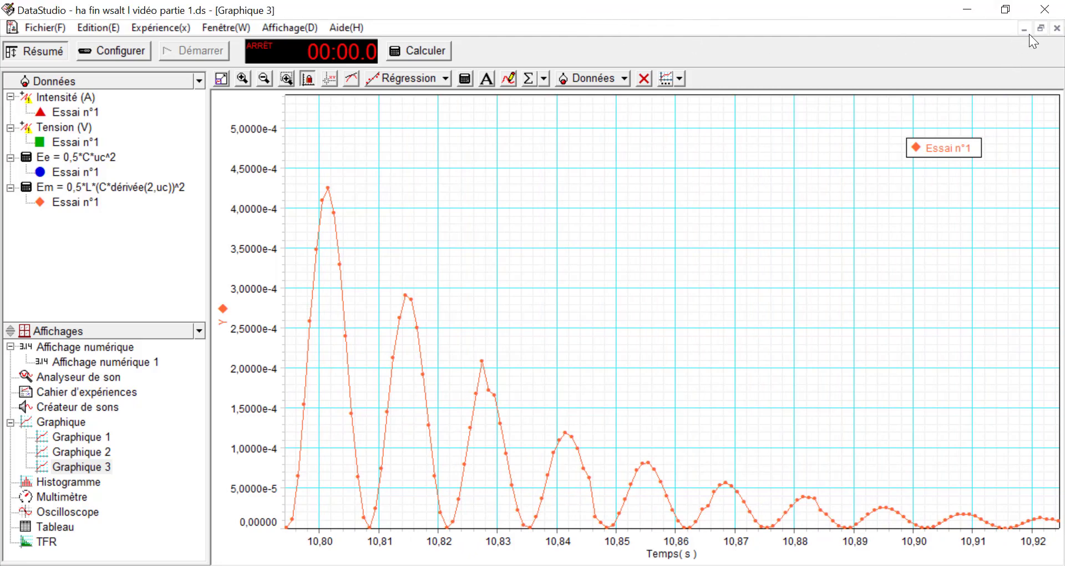
{"action": "left_click", "coordinate": [1040, 29]}
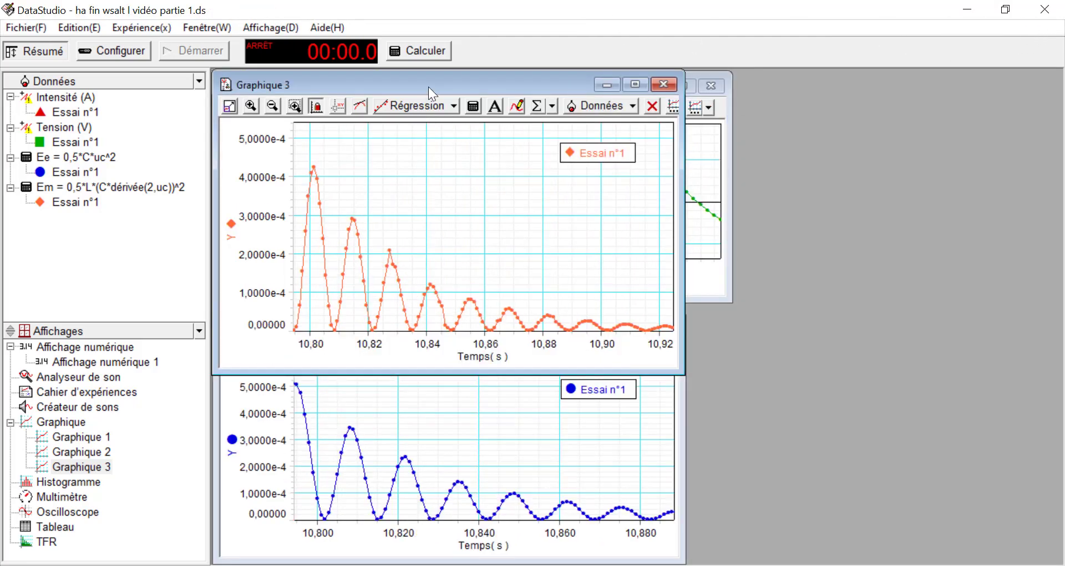
{"action": "mouse_move", "coordinate": [429, 86]}
{"action": "left_mouse_down"}
{"action": "mouse_move", "coordinate": [454, 84]}
{"action": "mouse_move", "coordinate": [433, 84]}
{"action": "left_mouse_up"}
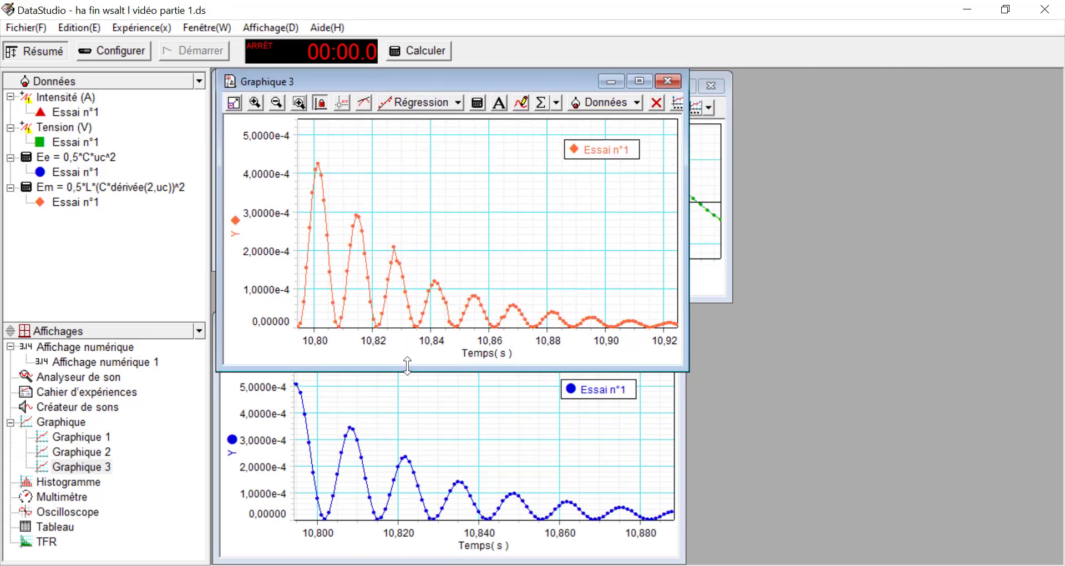
{"action": "left_click_drag", "start_coordinate": [407, 366], "coordinate": [394, 325]}
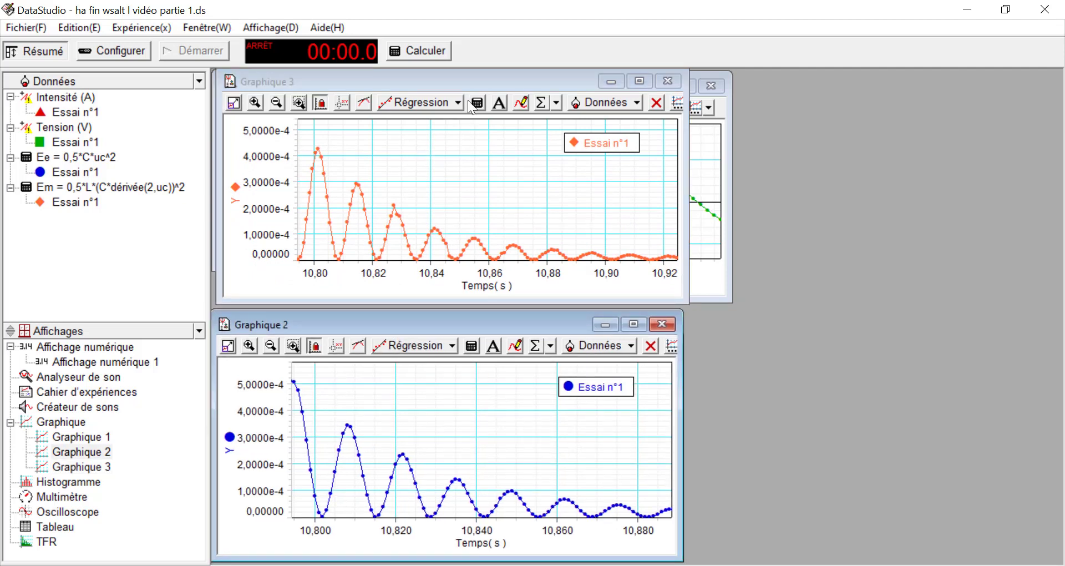
{"action": "left_click_drag", "start_coordinate": [470, 84], "coordinate": [466, 86]}
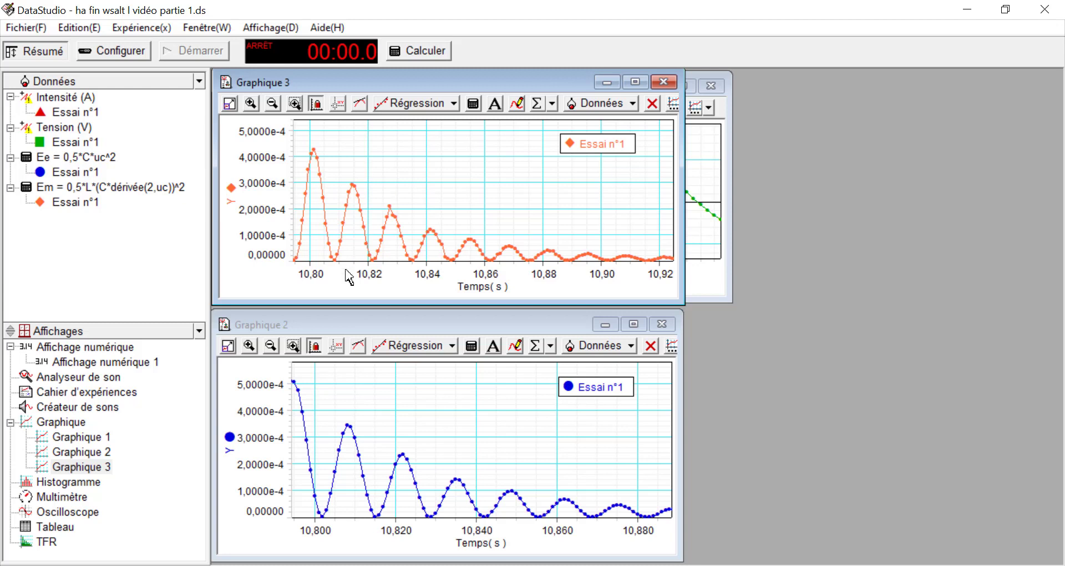
Maximise the Ee graph and add the Em data to it so both energies share the same axes.
{"action": "left_click", "coordinate": [637, 327]}
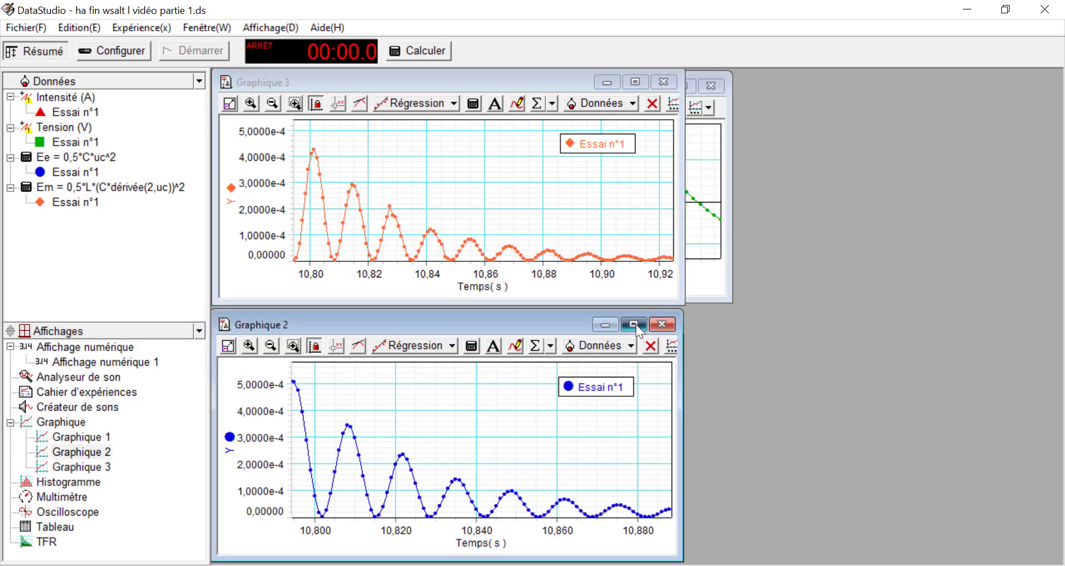
{"action": "left_click", "coordinate": [636, 328]}
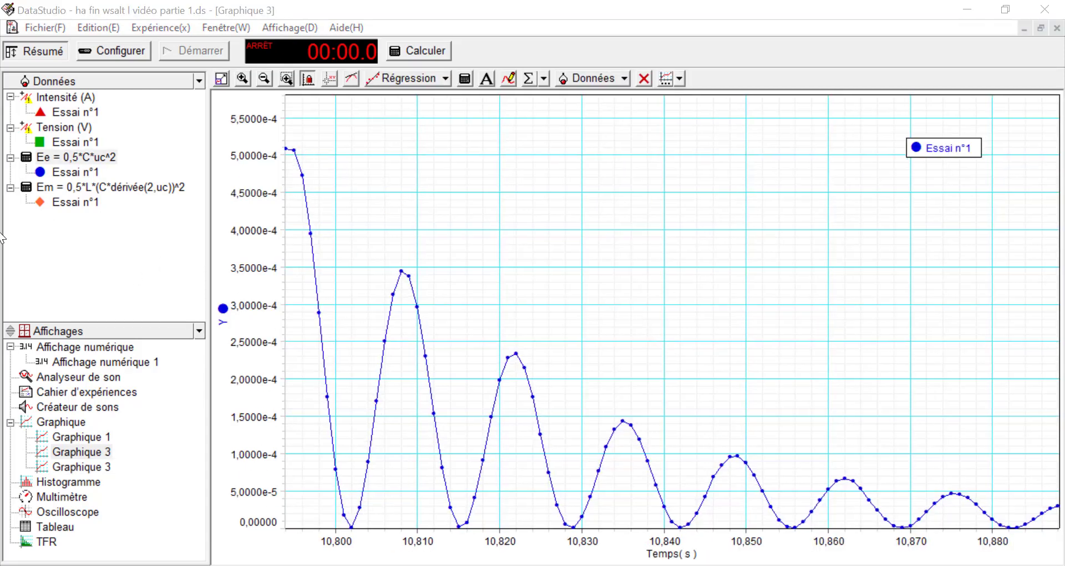
{"action": "left_click_drag", "start_coordinate": [316, 336], "coordinate": [501, 273]}
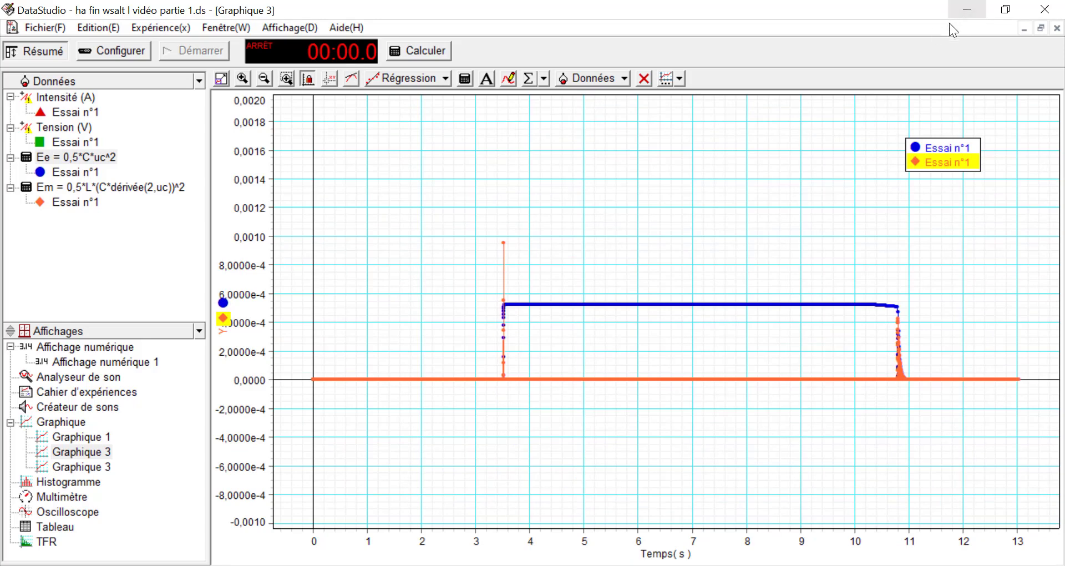
Rescale and shift the combined graph's axes to show the Ee and Em oscillations from about 10,80 s to 10,87 s, with zero energy at the base.
{"action": "left_click_drag", "start_coordinate": [929, 351], "coordinate": [315, 350]}
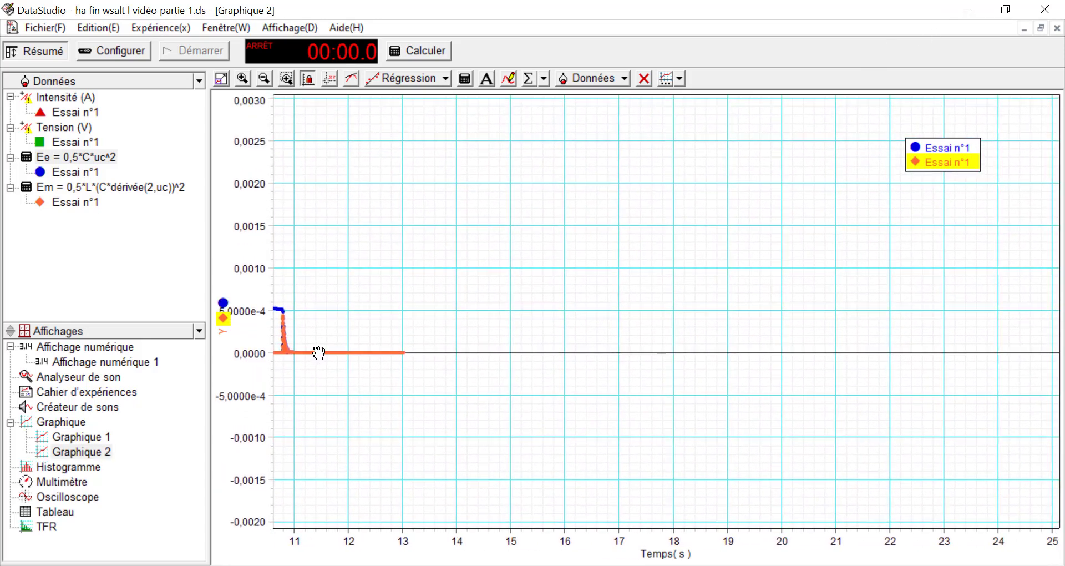
{"action": "left_click_drag", "start_coordinate": [248, 310], "coordinate": [248, 134]}
{"action": "left_click_drag", "start_coordinate": [361, 538], "coordinate": [906, 527]}
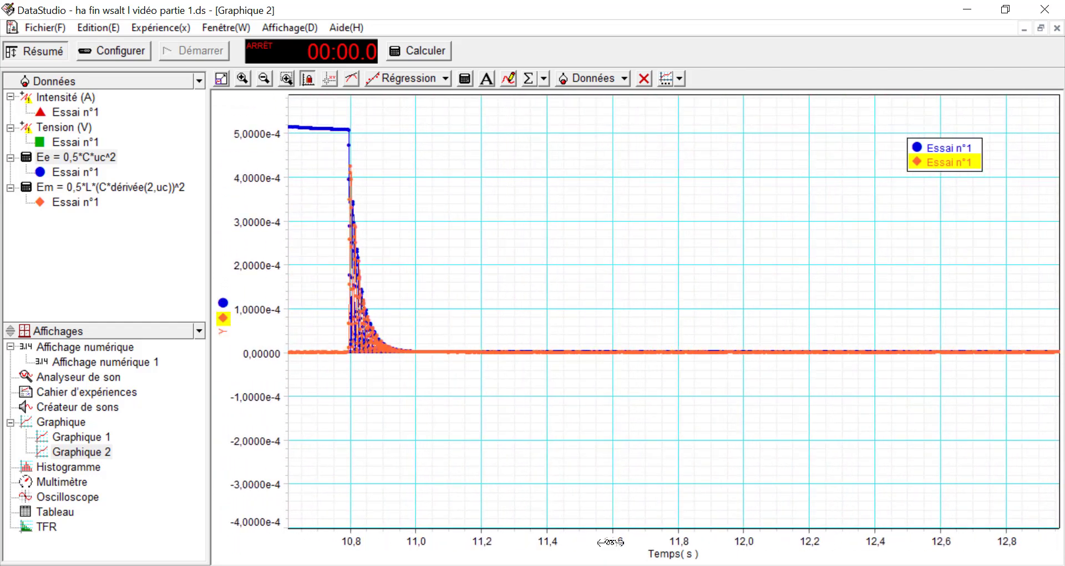
{"action": "mouse_move", "coordinate": [688, 543]}
{"action": "left_mouse_down"}
{"action": "mouse_move", "coordinate": [738, 542]}
{"action": "mouse_move", "coordinate": [702, 539]}
{"action": "left_mouse_up"}
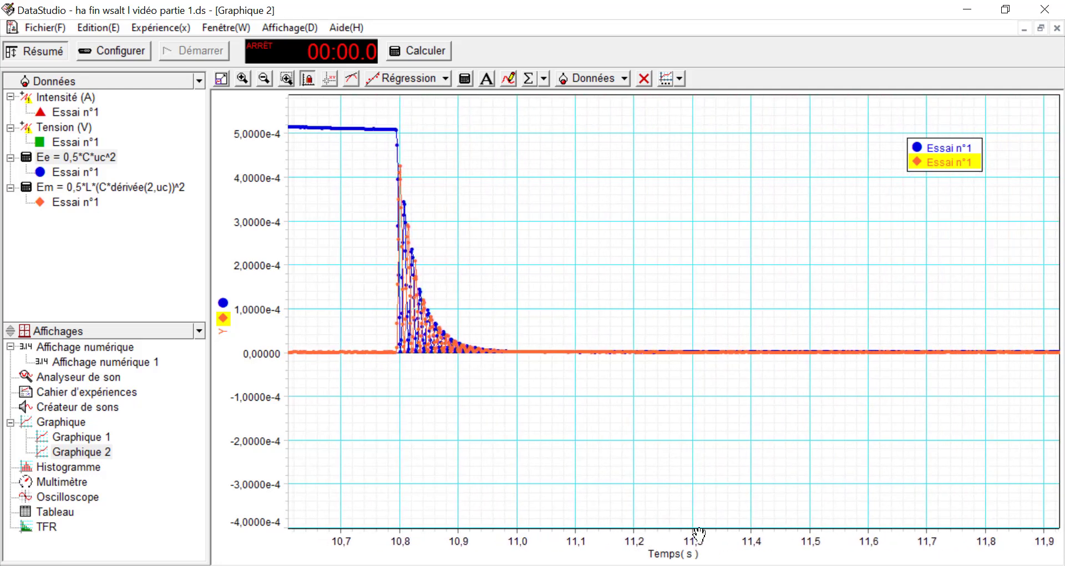
{"action": "left_click_drag", "start_coordinate": [624, 535], "coordinate": [581, 534]}
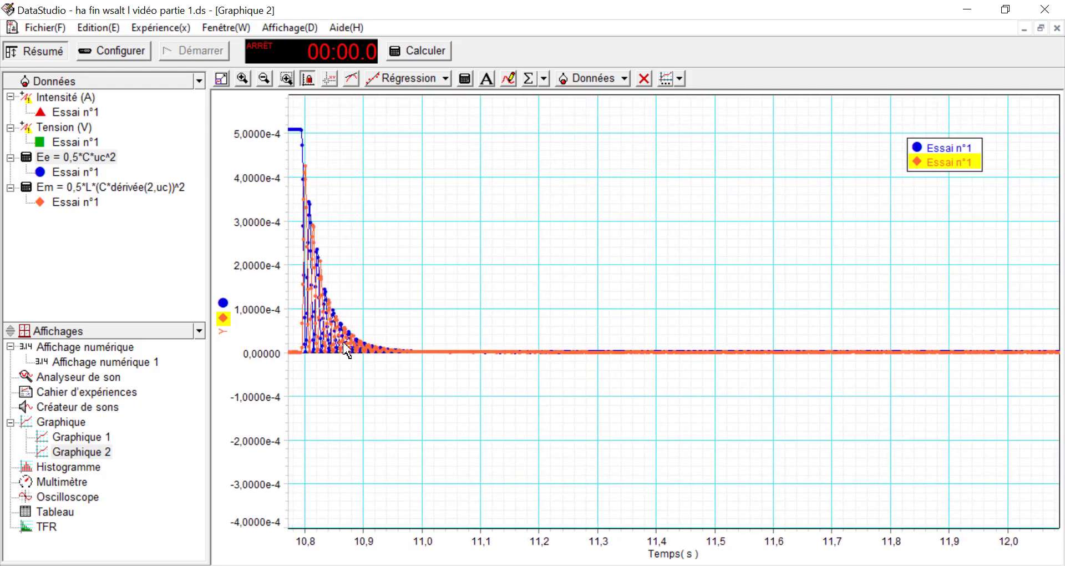
{"action": "left_click_drag", "start_coordinate": [364, 533], "coordinate": [930, 534]}
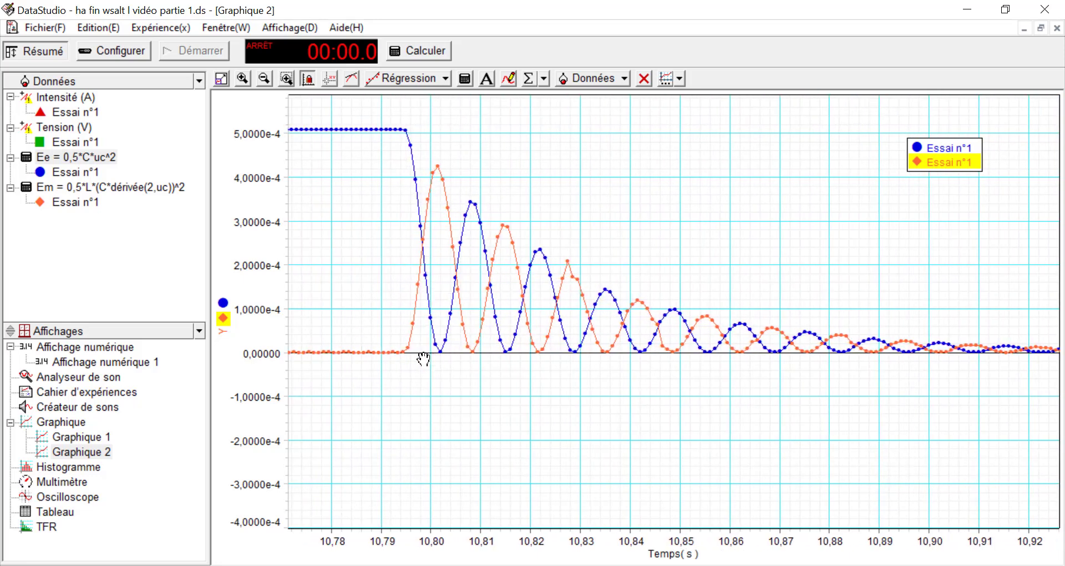
{"action": "left_click_drag", "start_coordinate": [423, 359], "coordinate": [314, 526]}
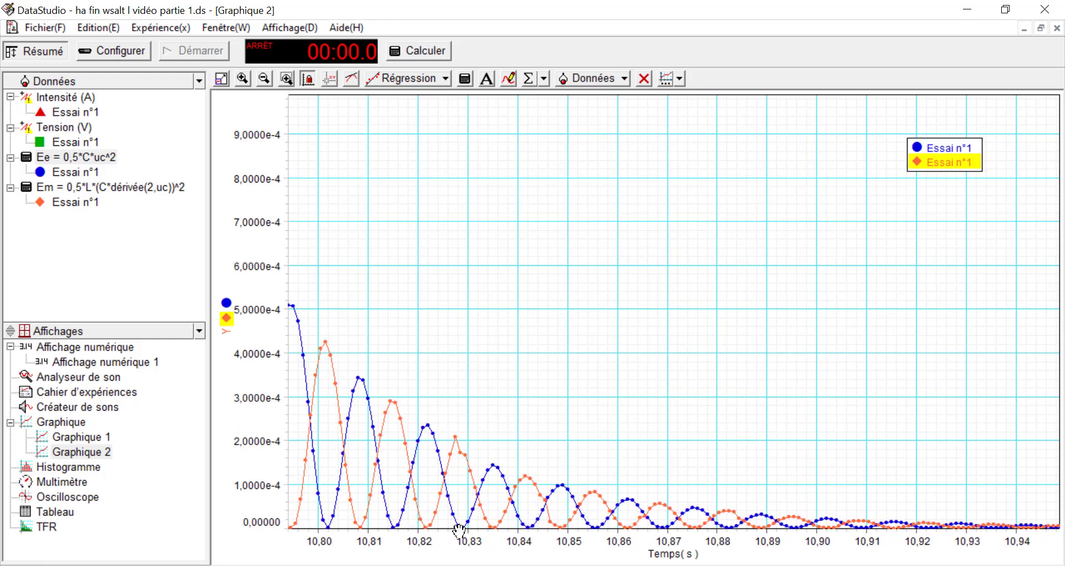
{"action": "left_click_drag", "start_coordinate": [472, 533], "coordinate": [688, 525]}
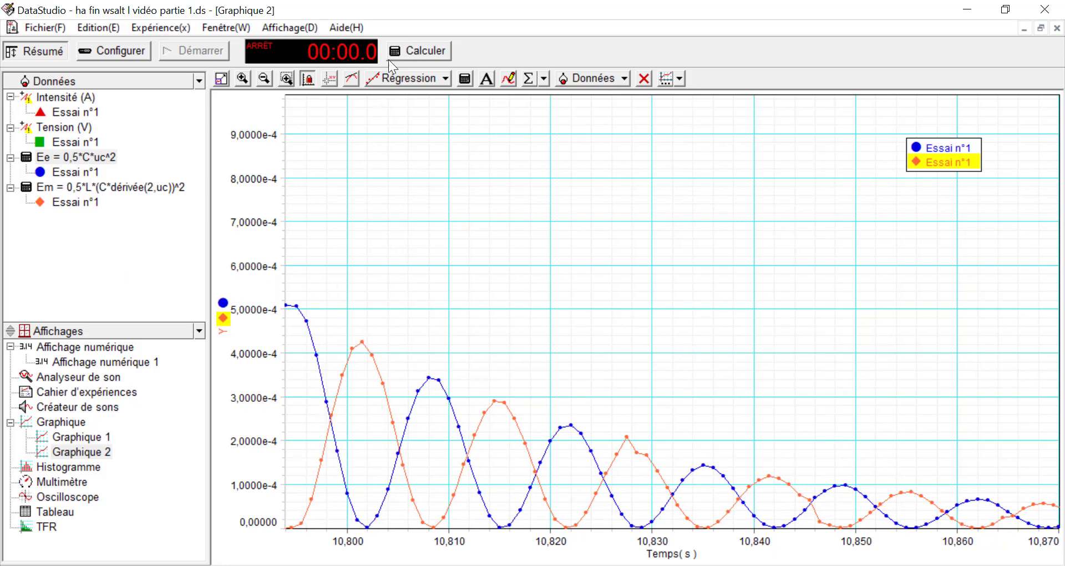
Create a total energy calculation defined as Ee+Em, with the calculated Ee and Em data as its variables.
{"action": "left_click", "coordinate": [409, 55]}
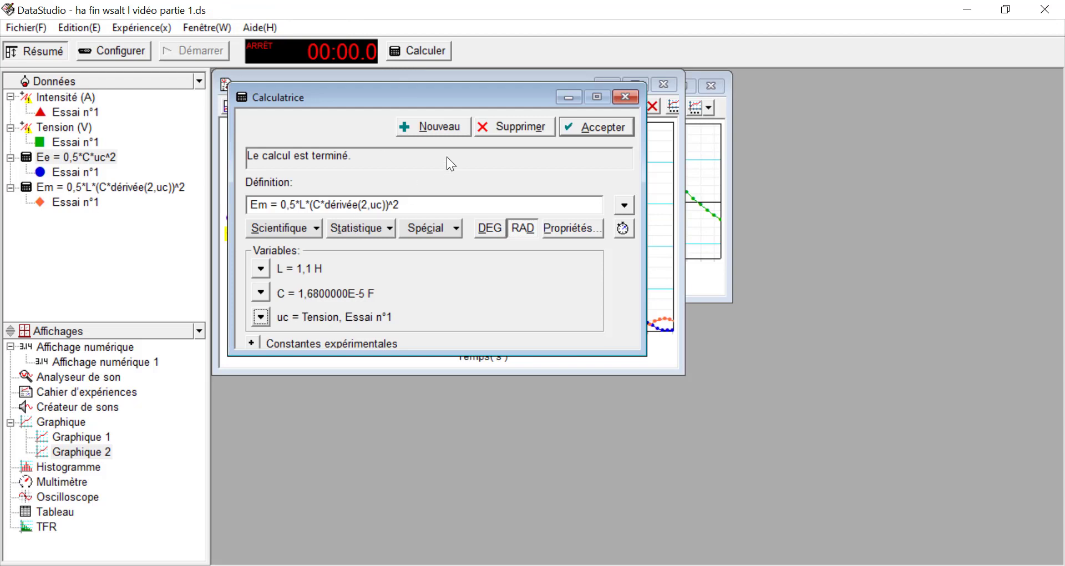
{"action": "left_click", "coordinate": [424, 128]}
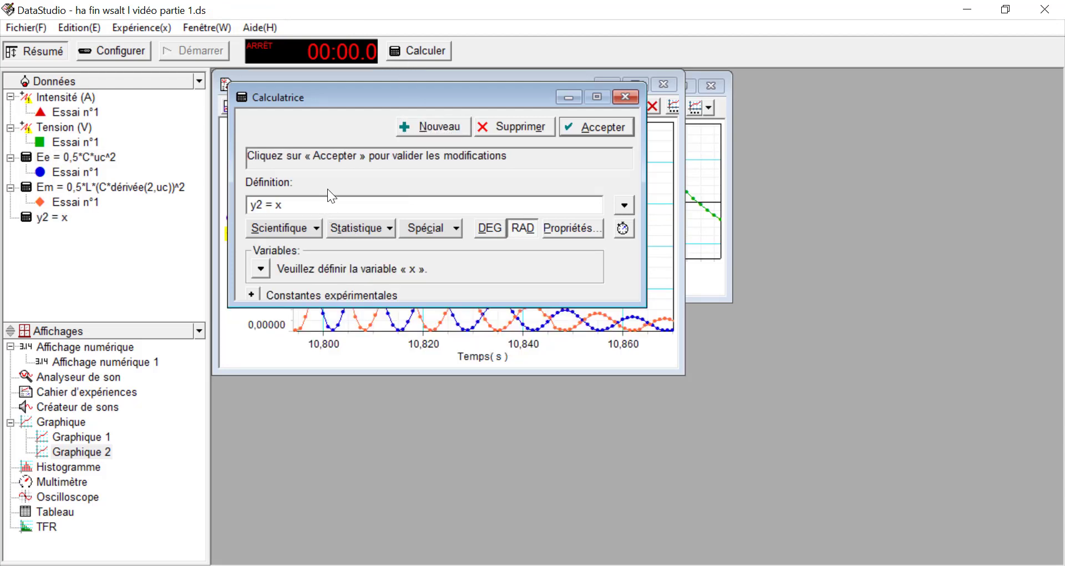
{"action": "key", "text": "BackSpace"}
{"action": "type", "text": "m"}
{"action": "left_click", "coordinate": [260, 269]}
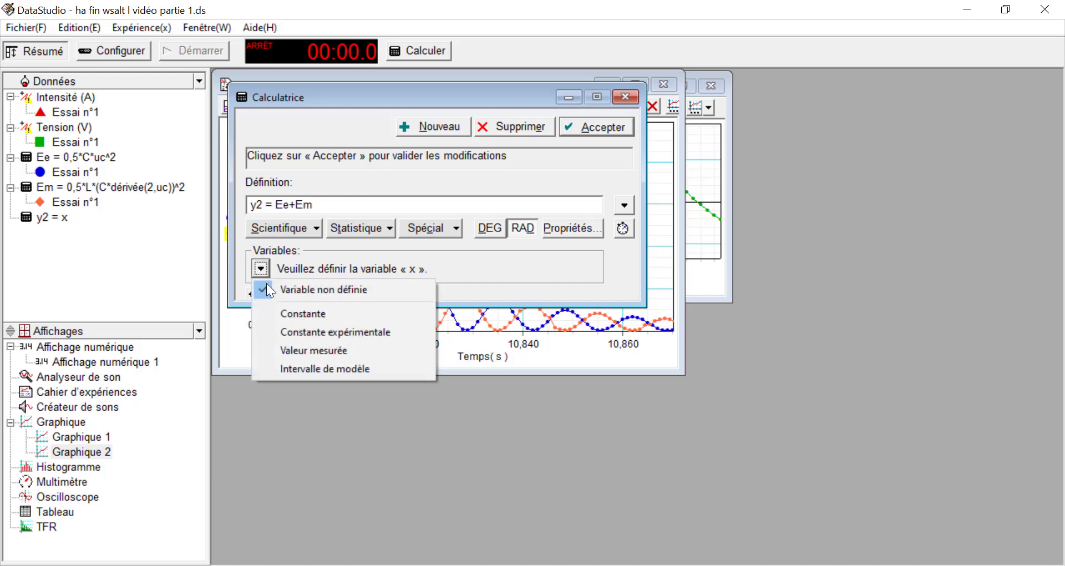
{"action": "left_click", "coordinate": [288, 288]}
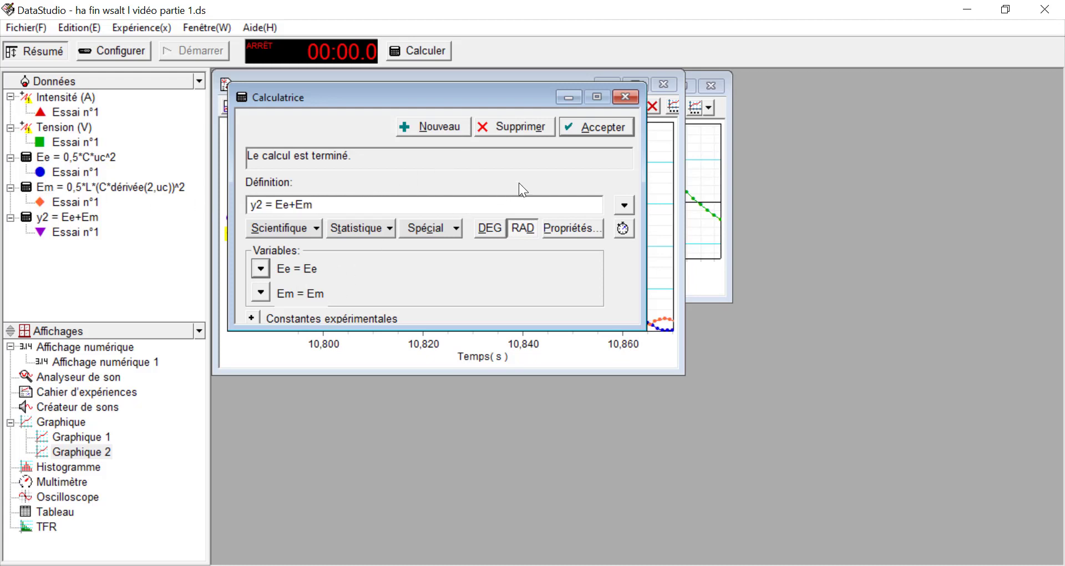
{"action": "left_click", "coordinate": [595, 132]}
{"action": "left_click", "coordinate": [624, 97]}
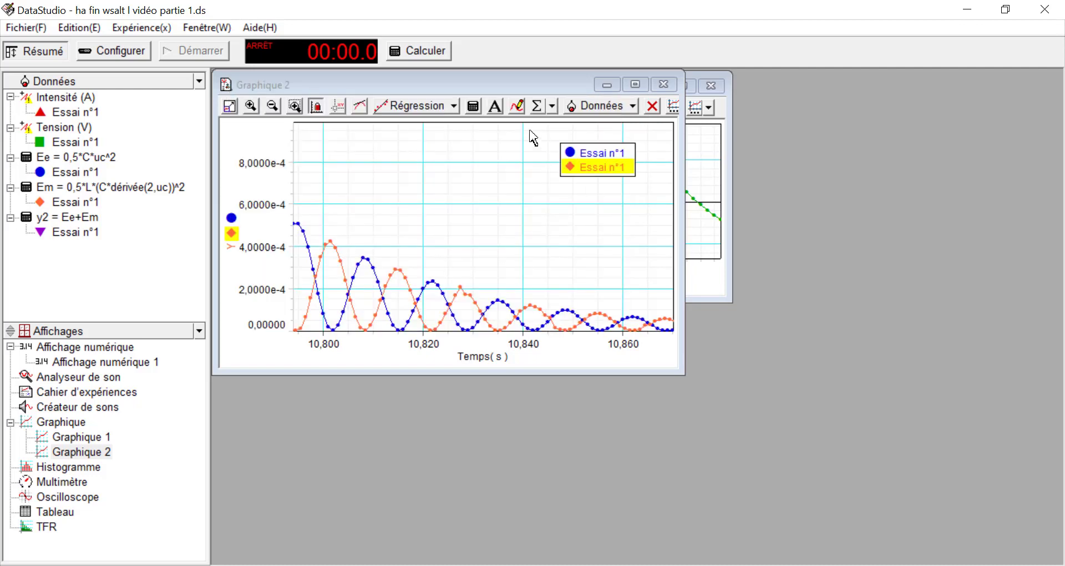
Maximise the combined energy graph, add the Ee+Em data to it, and scale the new plot to its decaying section near 11 s.
{"action": "left_click", "coordinate": [634, 86]}
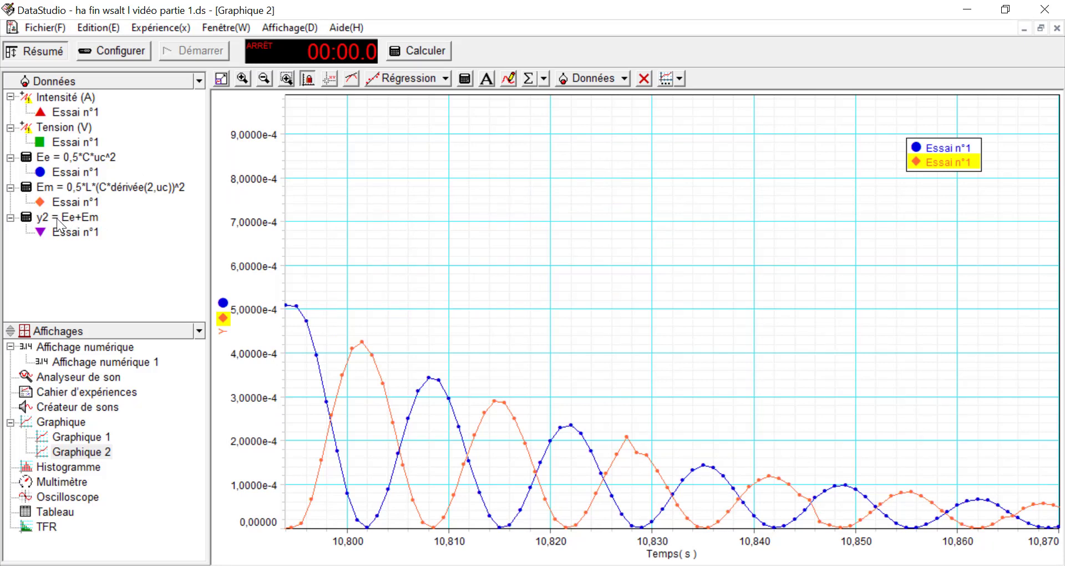
{"action": "left_click_drag", "start_coordinate": [70, 223], "coordinate": [416, 303]}
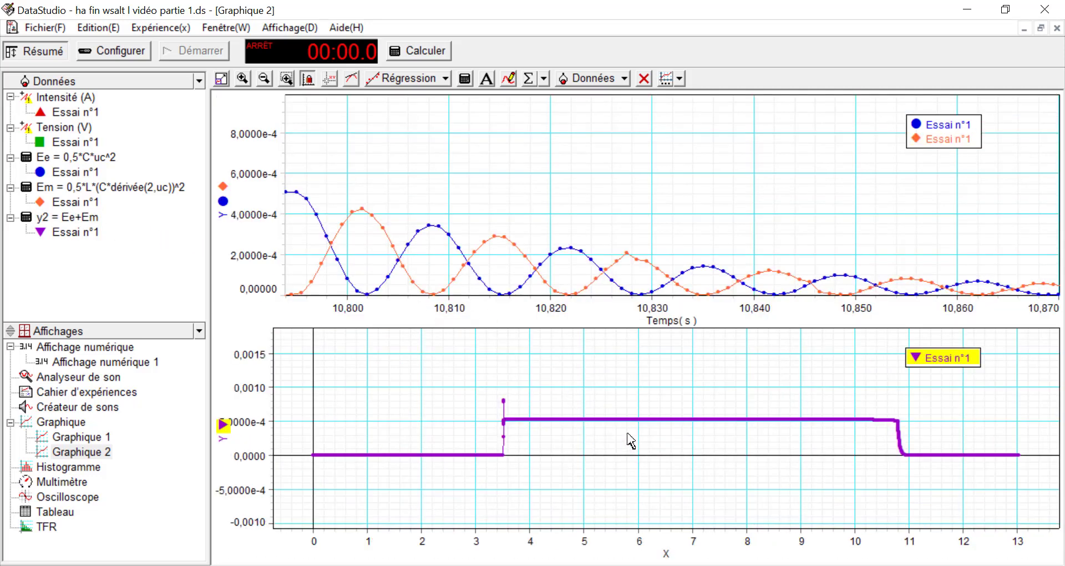
{"action": "left_click_drag", "start_coordinate": [896, 409], "coordinate": [920, 478]}
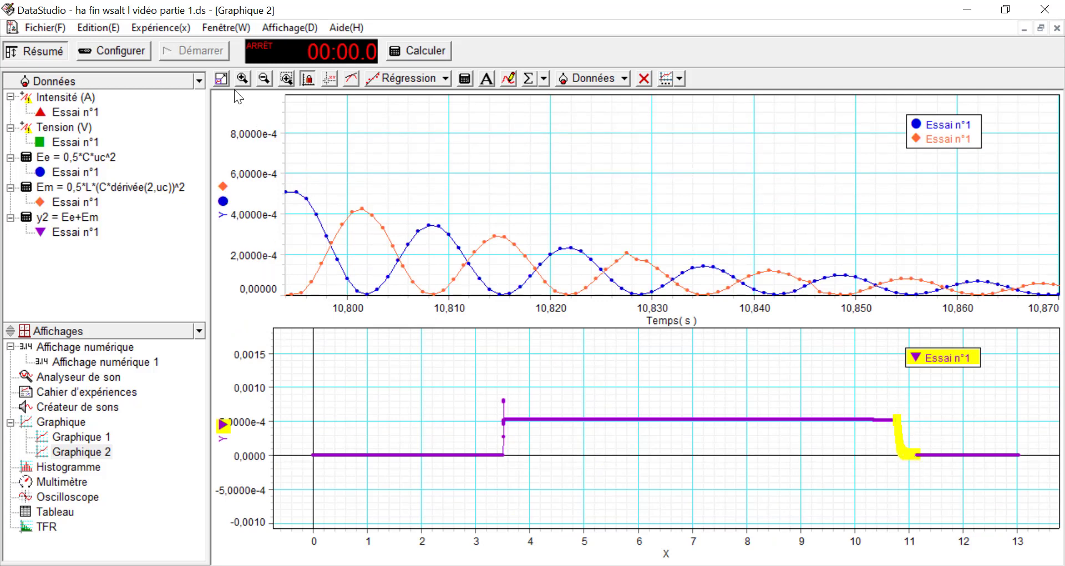
{"action": "left_click", "coordinate": [221, 78]}
Rescale and shift the total energy plot's axes to show the decay from about 10,80 s to 10,92 s, with zero energy at the base.
{"action": "left_click_drag", "start_coordinate": [270, 410], "coordinate": [255, 333]}
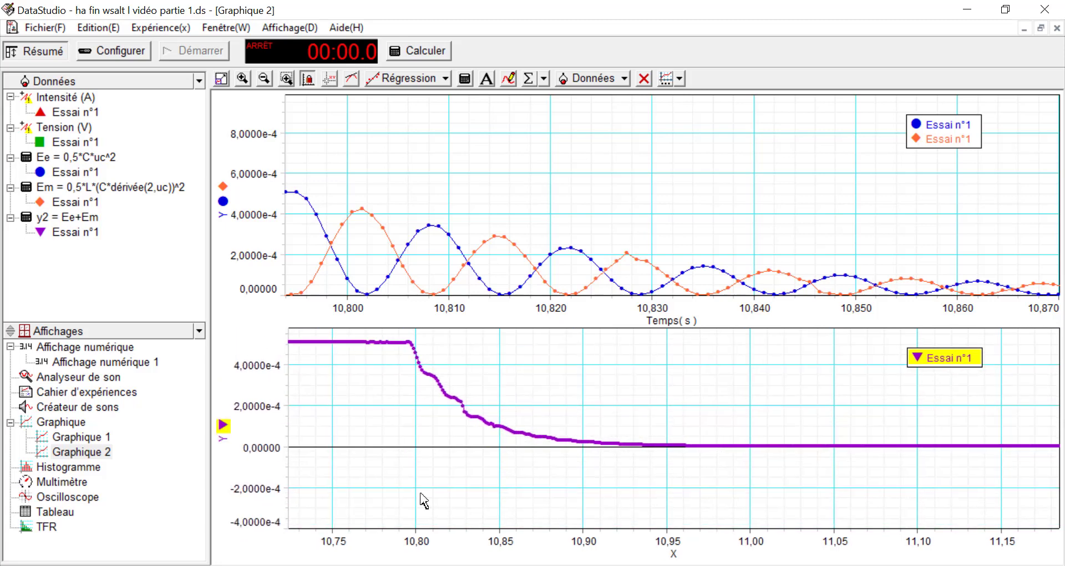
{"action": "left_click_drag", "start_coordinate": [616, 535], "coordinate": [925, 541]}
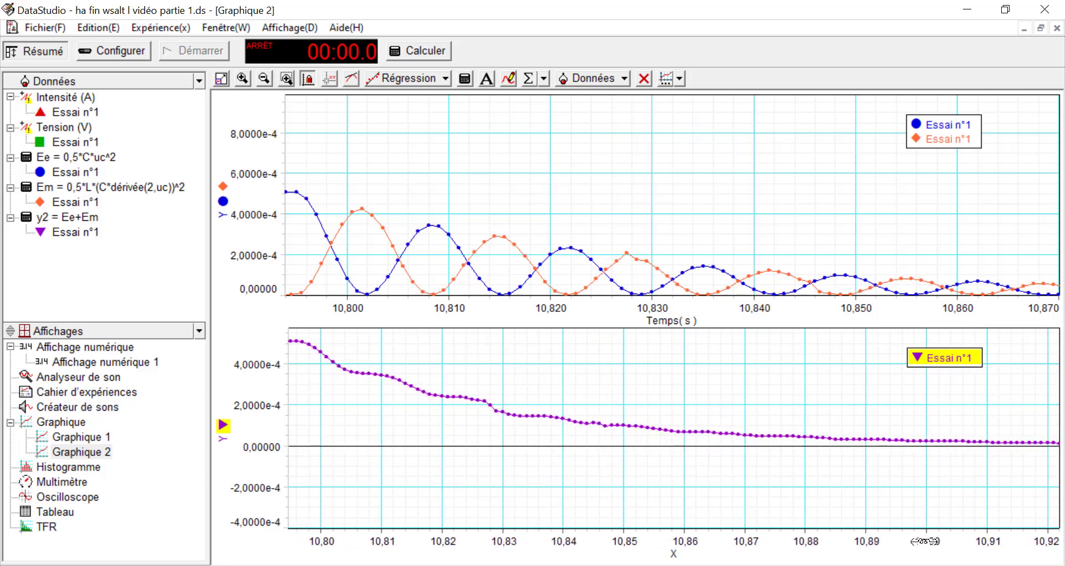
{"action": "left_click_drag", "start_coordinate": [423, 454], "coordinate": [421, 528]}
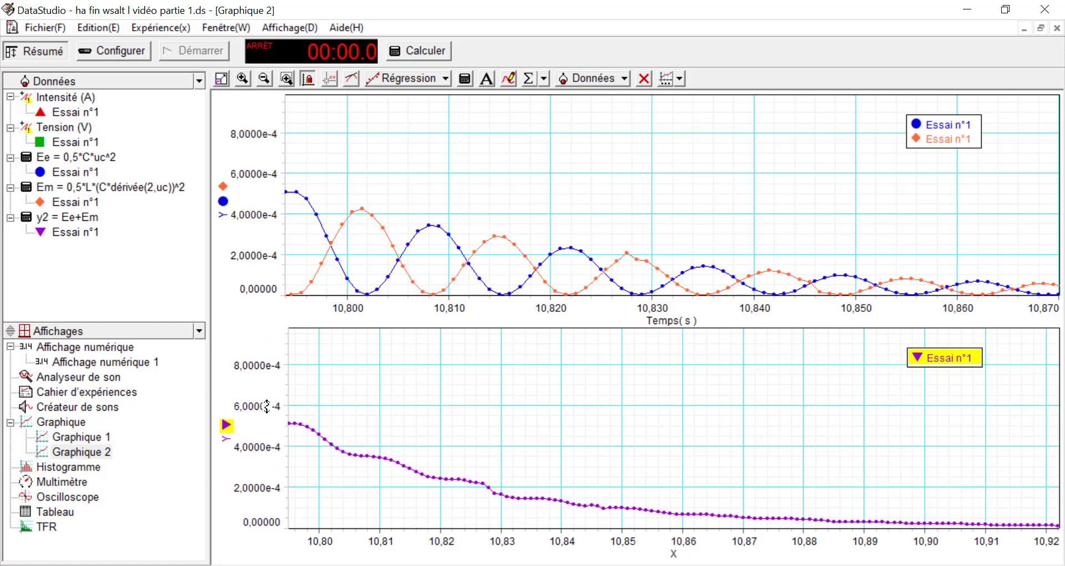
{"action": "left_click_drag", "start_coordinate": [267, 406], "coordinate": [268, 318]}
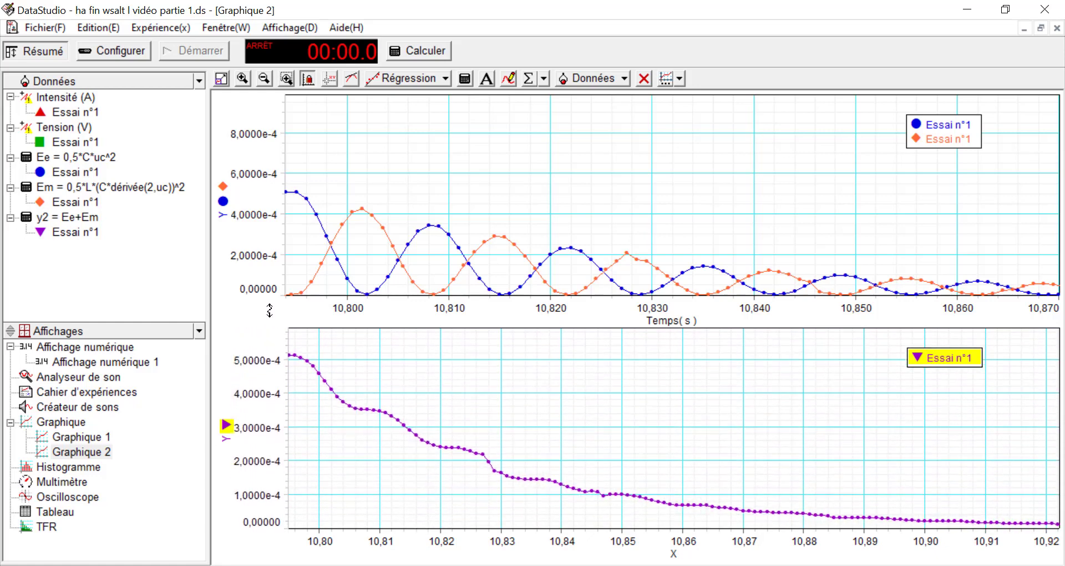
{"action": "left_click_drag", "start_coordinate": [261, 361], "coordinate": [261, 351]}
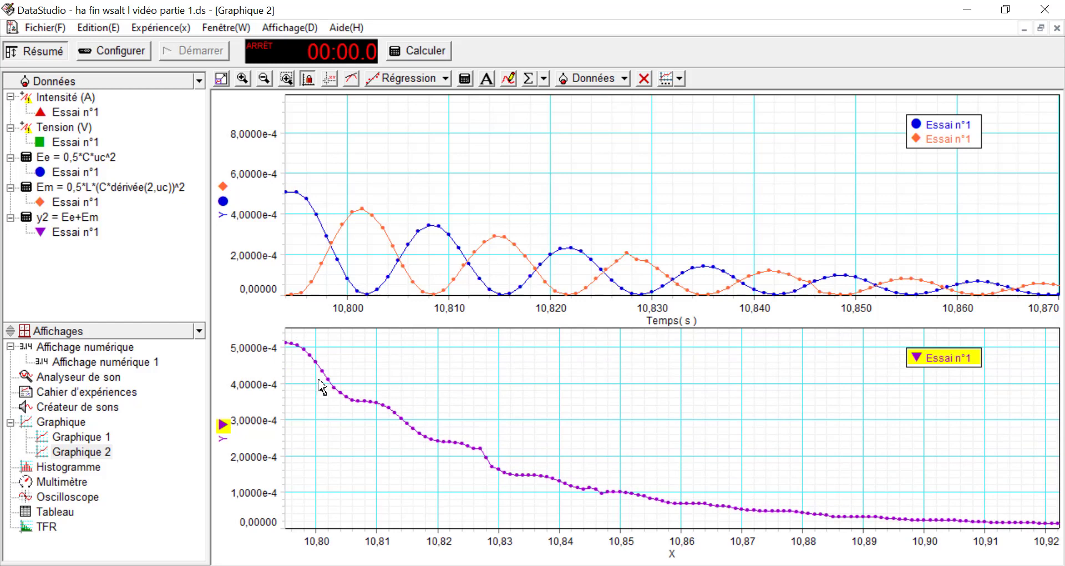